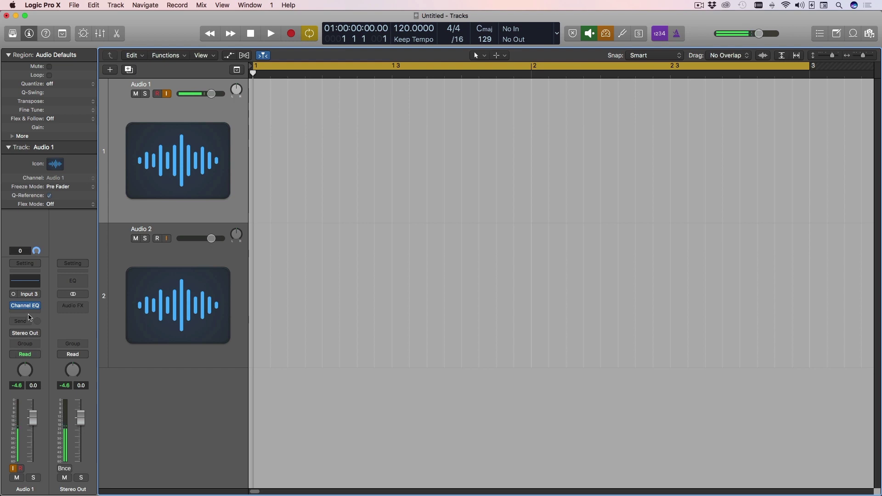
Record a short voice take on the Audio 1 track and play the recording back
{"action": "mouse_move", "coordinate": [24, 306]}
{"action": "key", "text": "r"}
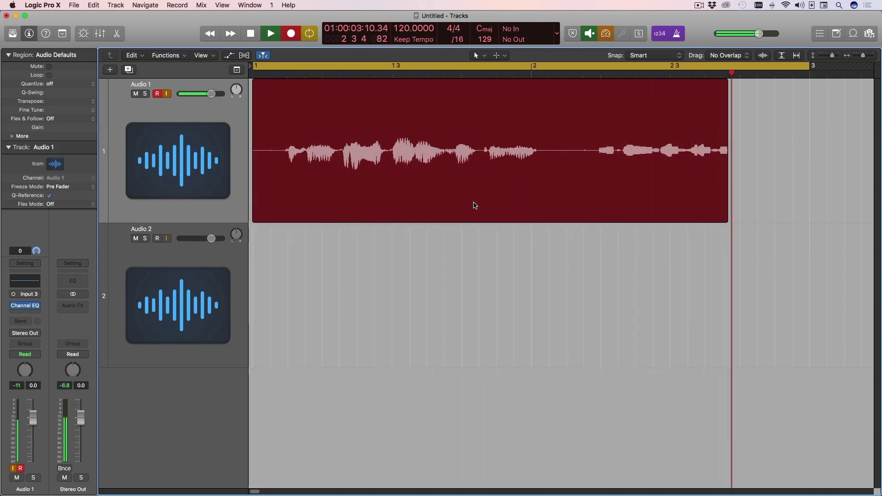
{"action": "key", "text": "space"}
{"action": "key", "text": "space"}
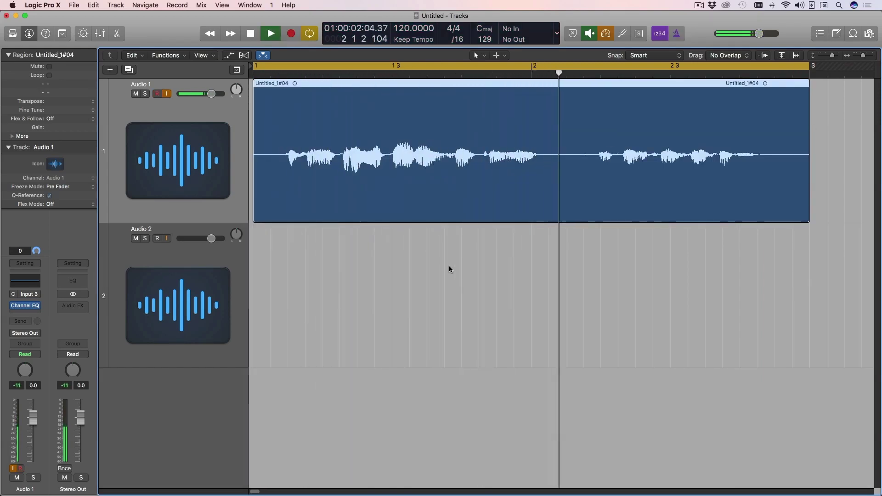
{"action": "key", "text": "space"}
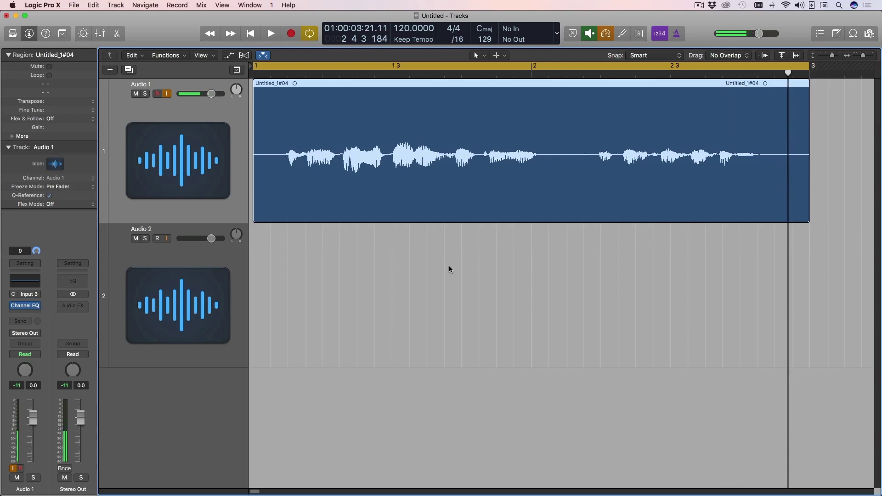
{"action": "key", "text": "space"}
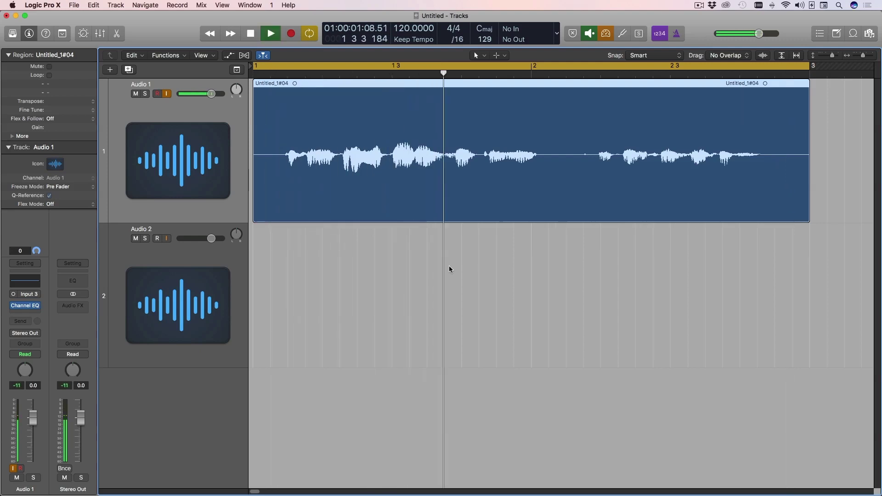
{"action": "key", "text": "space"}
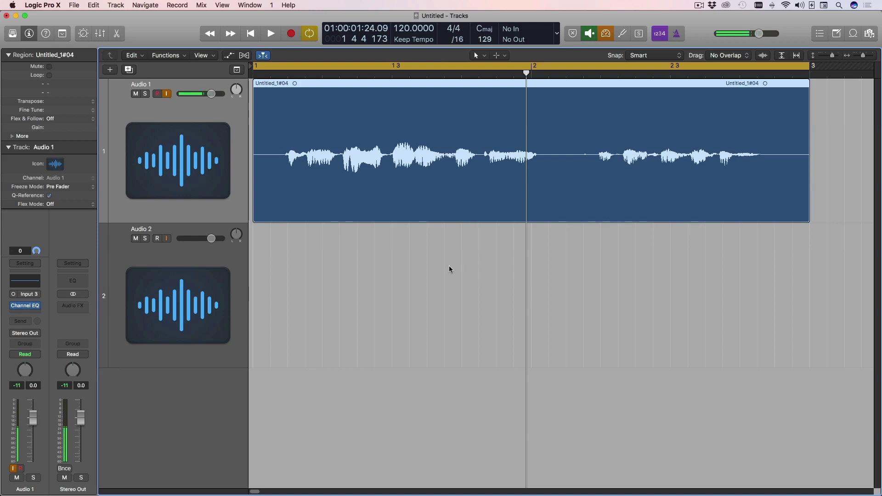
Open the Channel EQ of Audio 1, select the Audio 2 track and play the recording through the EQ
{"action": "left_click", "coordinate": [205, 251]}
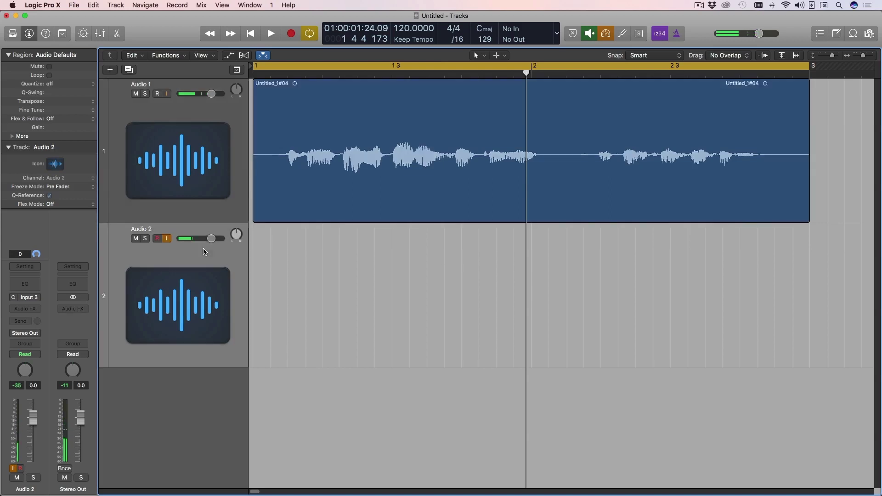
{"action": "left_click", "coordinate": [231, 212]}
{"action": "left_click", "coordinate": [33, 282]}
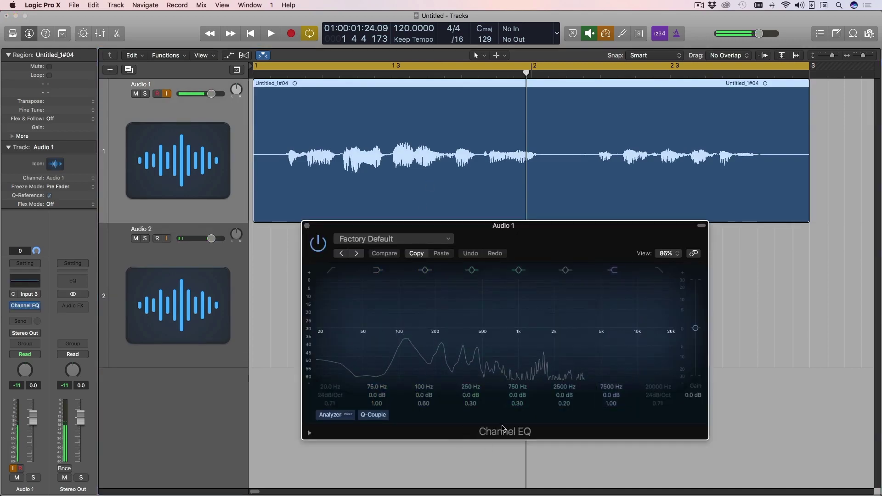
{"action": "left_click", "coordinate": [277, 260]}
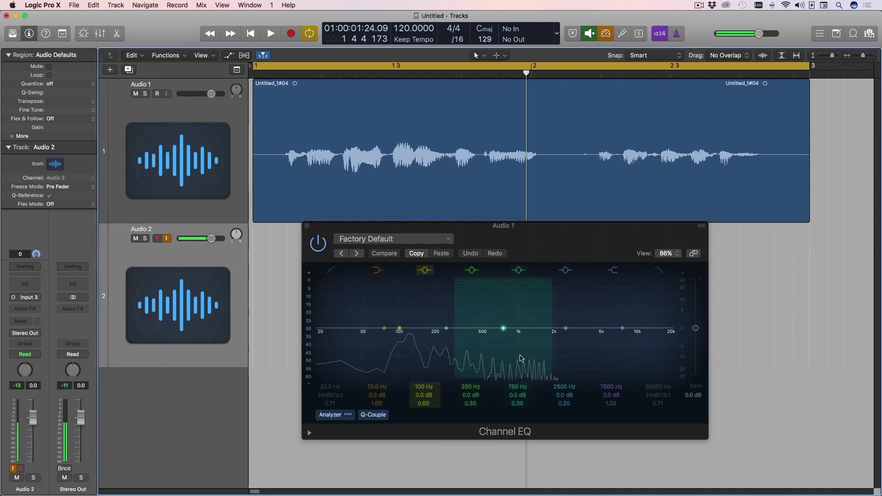
{"action": "key", "text": "space"}
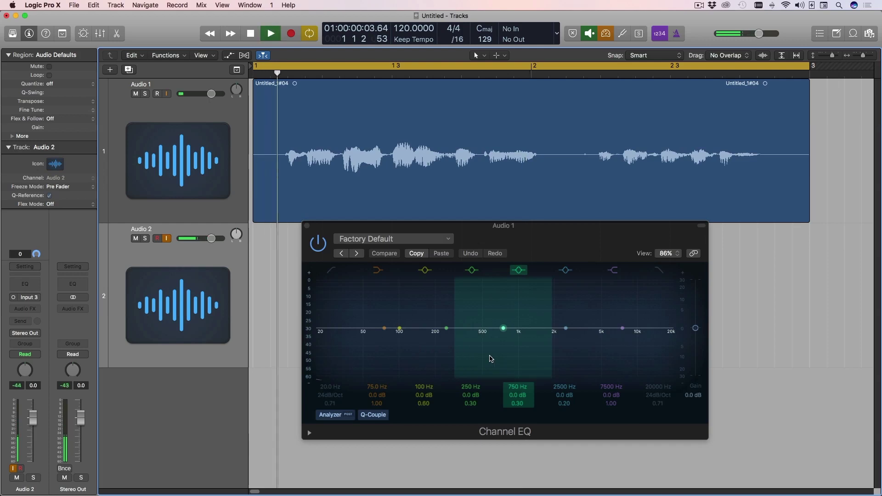
{"action": "key", "text": "space"}
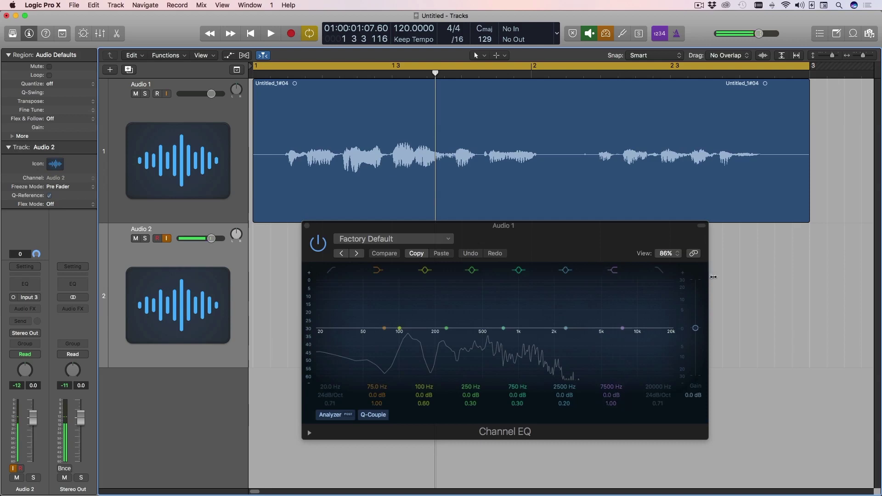
Enlarge the Channel EQ window to 118% and reposition it over the tracks area
{"action": "left_click", "coordinate": [706, 438]}
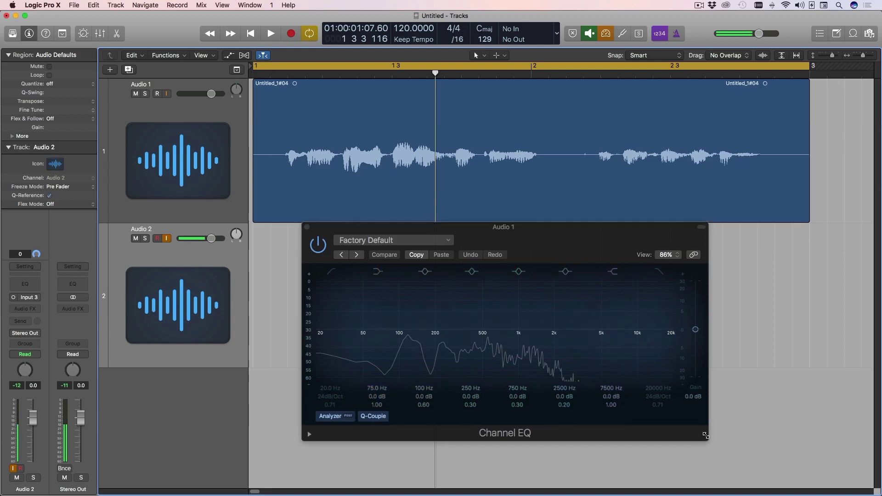
{"action": "left_click_drag", "start_coordinate": [633, 241], "coordinate": [586, 102]}
{"action": "left_click_drag", "start_coordinate": [659, 299], "coordinate": [809, 363]}
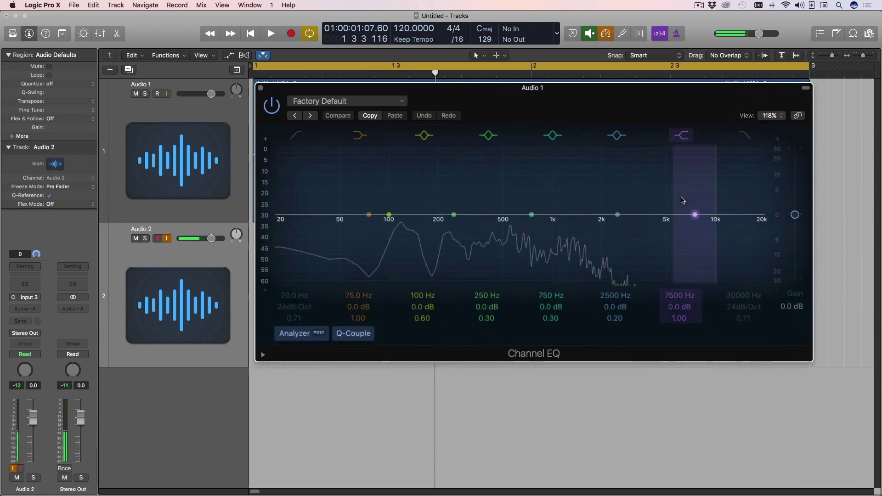
{"action": "left_click_drag", "start_coordinate": [620, 109], "coordinate": [622, 117]}
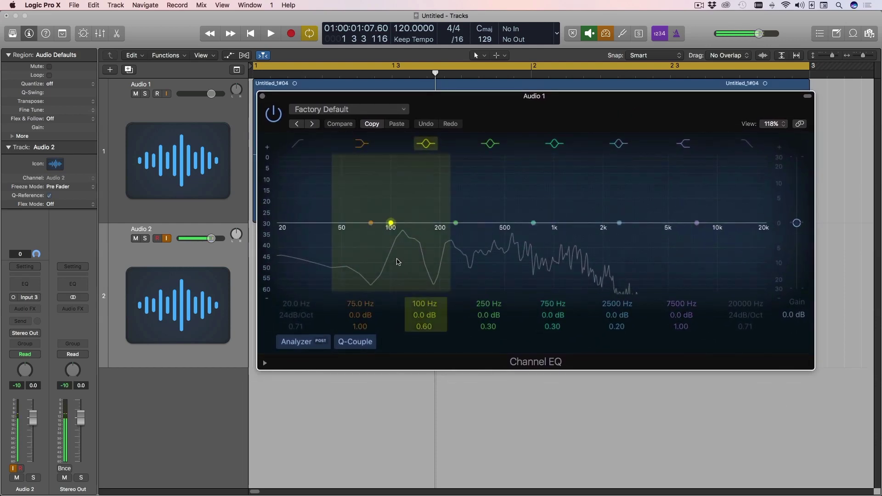
Shift the analyzer scale to the 10 to 70 range and play the recording to show its spectrum
{"action": "left_click_drag", "start_coordinate": [265, 257], "coordinate": [269, 236]}
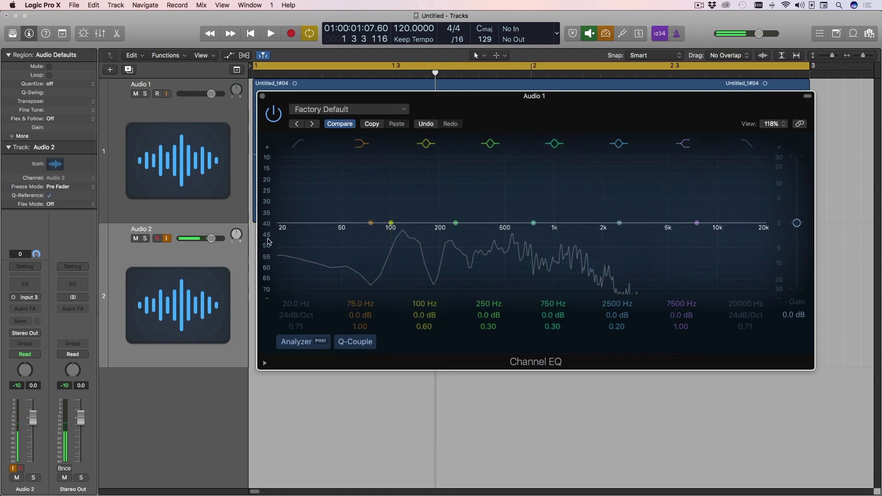
{"action": "key", "text": "space"}
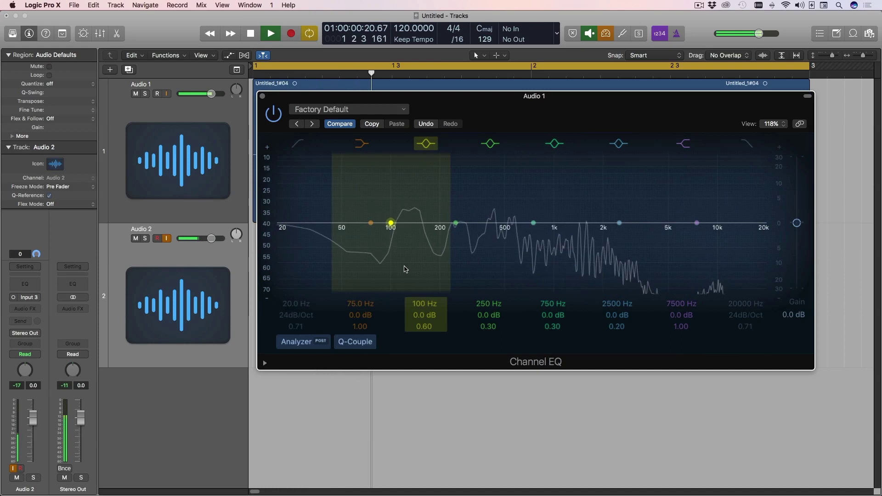
{"action": "key", "text": "space"}
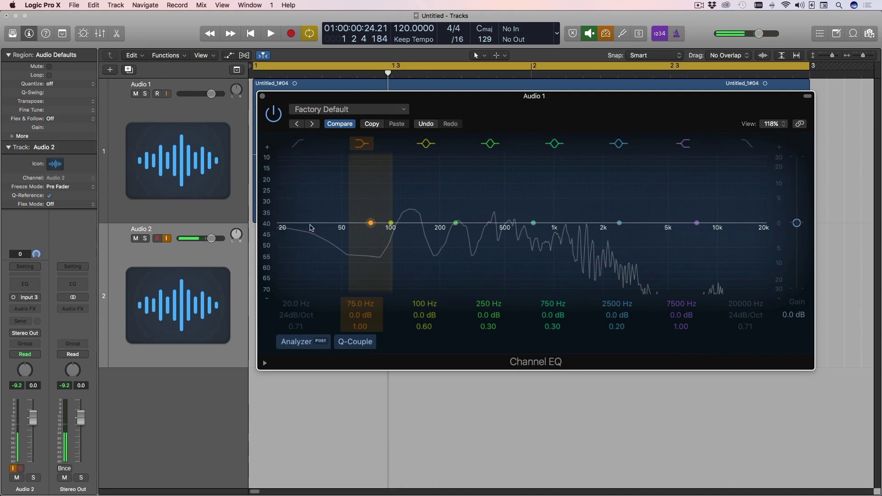
Enable the low-cut and high-cut filters and set the low cut to 80 Hz, 48 dB/Oct and a Q of 0.60
{"action": "left_click", "coordinate": [298, 143]}
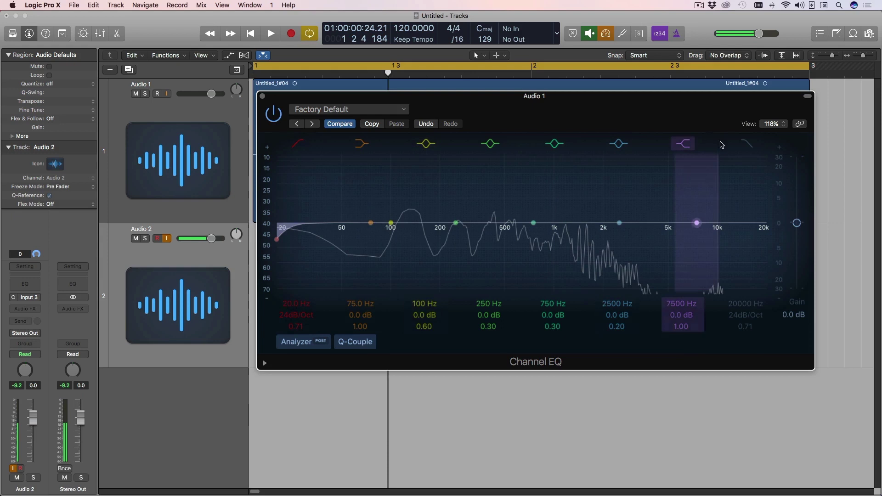
{"action": "left_click", "coordinate": [745, 144]}
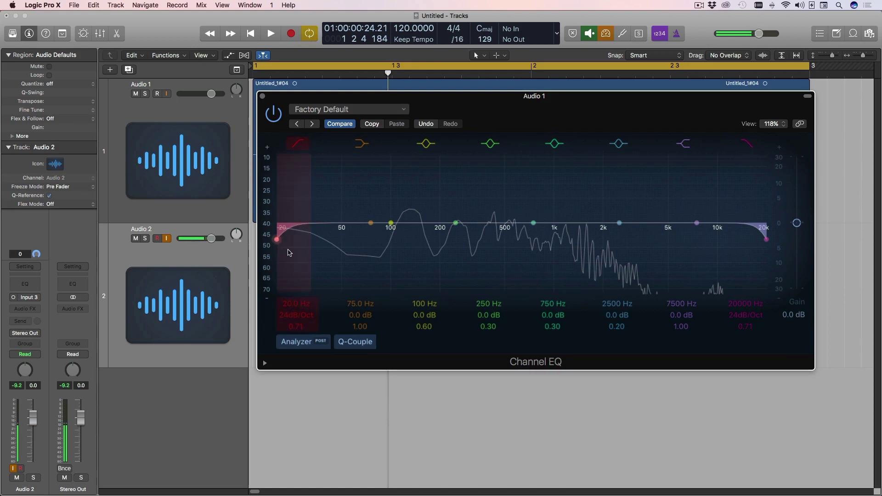
{"action": "left_click_drag", "start_coordinate": [311, 207], "coordinate": [275, 210]}
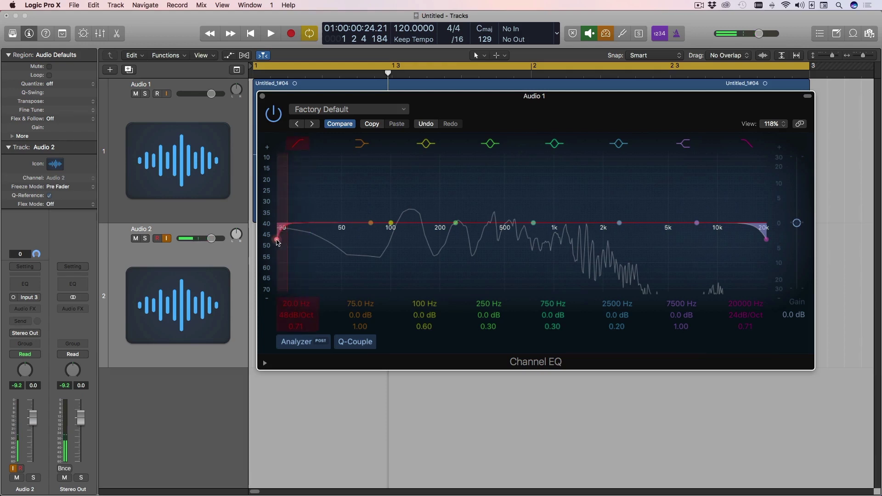
{"action": "left_click_drag", "start_coordinate": [286, 238], "coordinate": [299, 240]}
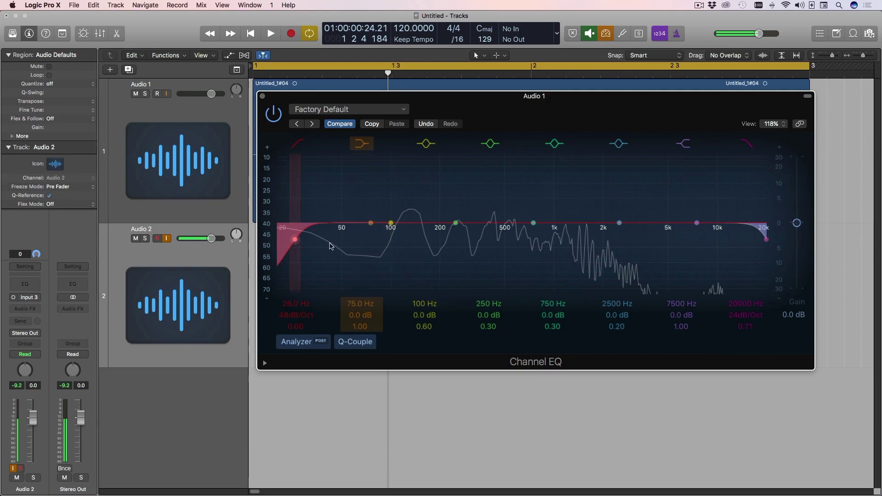
{"action": "left_click_drag", "start_coordinate": [298, 242], "coordinate": [358, 243]}
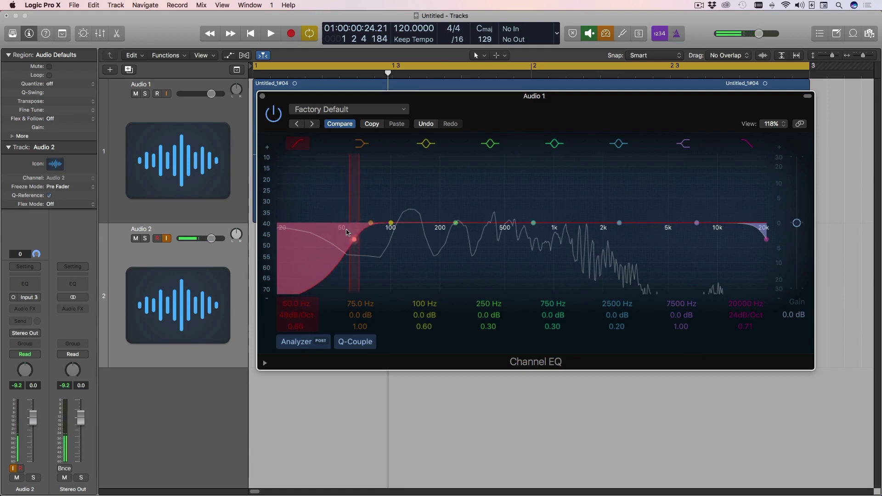
{"action": "left_click_drag", "start_coordinate": [355, 242], "coordinate": [375, 239]}
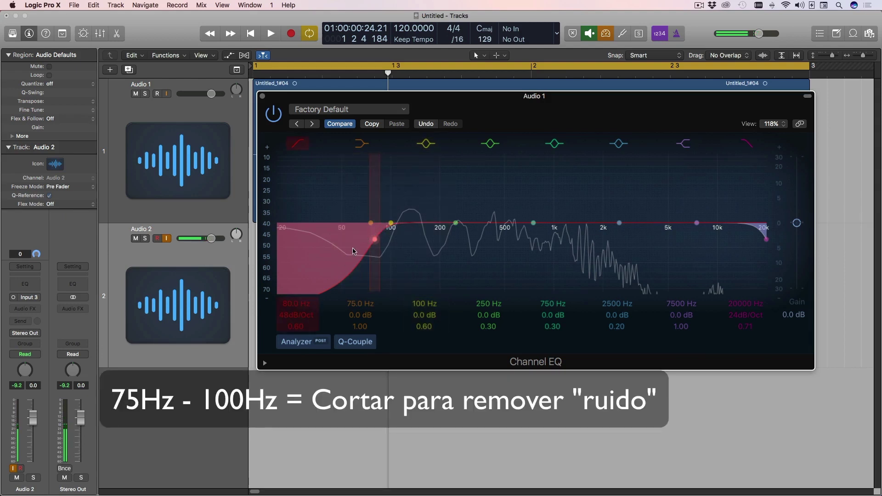
Compare the recording with the Channel EQ active and bypassed, playing it back in each state
{"action": "left_click", "coordinate": [275, 117]}
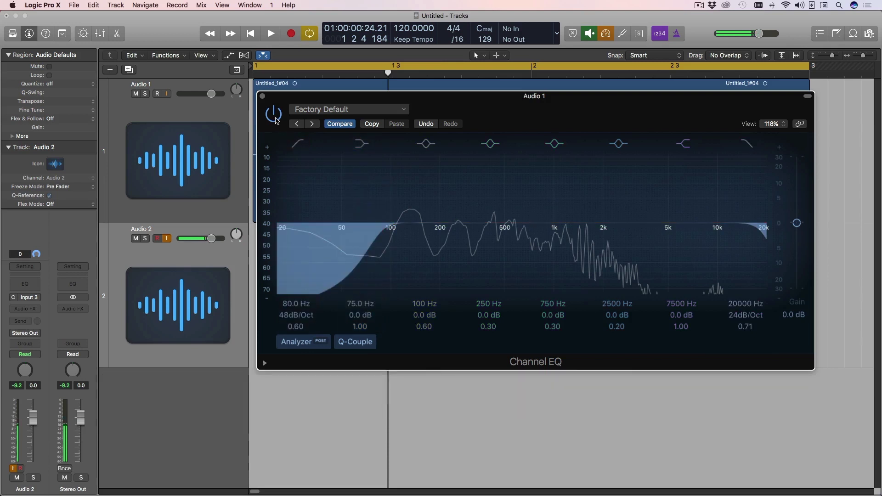
{"action": "key", "text": "space"}
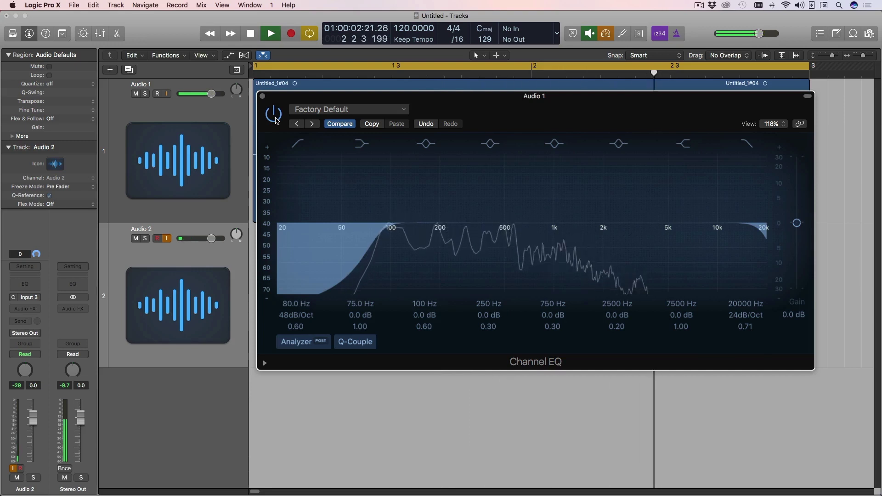
{"action": "key", "text": "space"}
{"action": "left_click", "coordinate": [275, 119]}
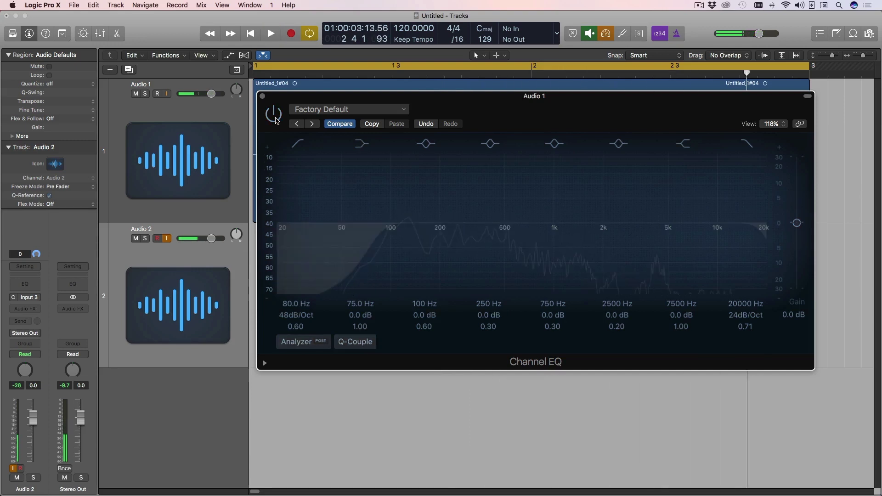
{"action": "key", "text": "Return"}
{"action": "key", "text": "space"}
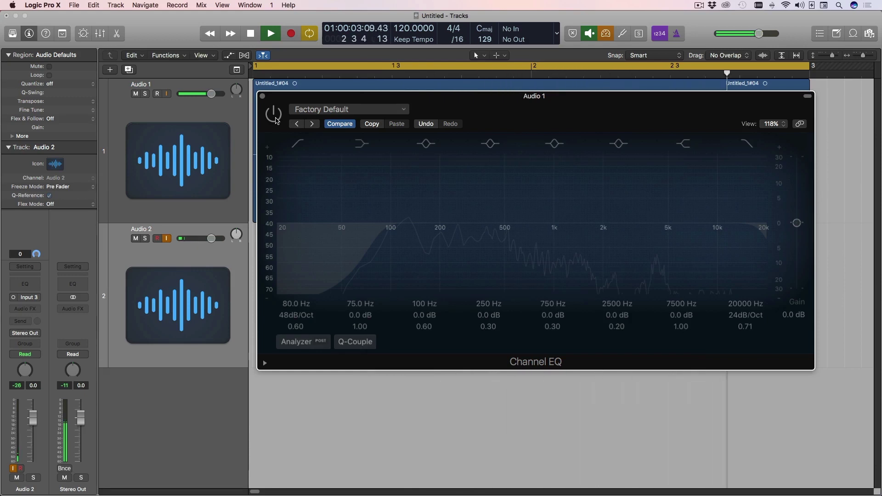
{"action": "key", "text": "space"}
{"action": "left_click", "coordinate": [275, 119]}
{"action": "key", "text": "Return"}
{"action": "key", "text": "space"}
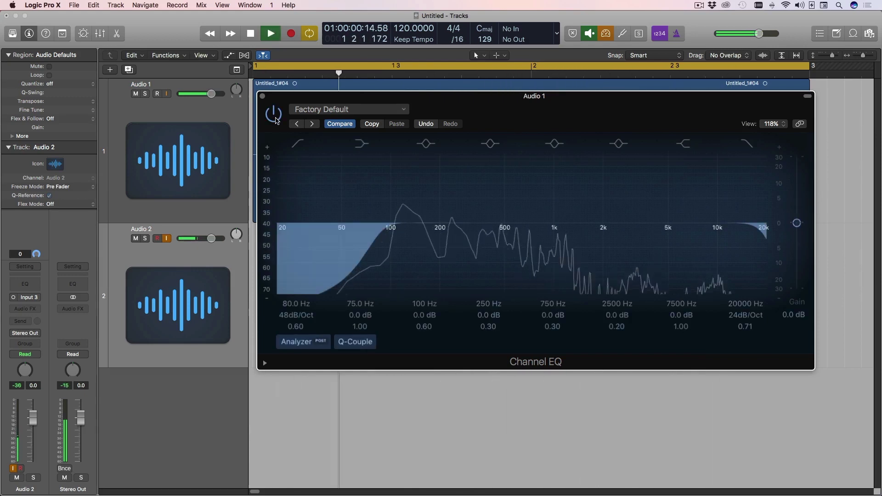
{"action": "key", "text": "space"}
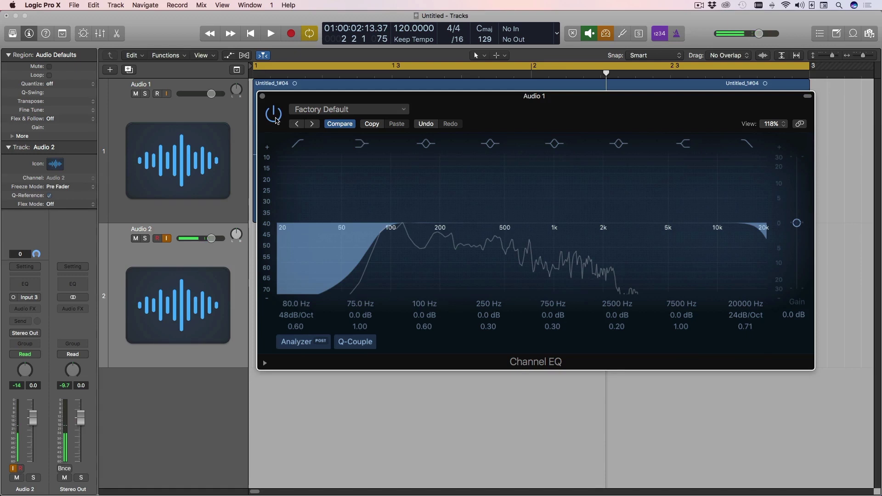
{"action": "left_click", "coordinate": [274, 113]}
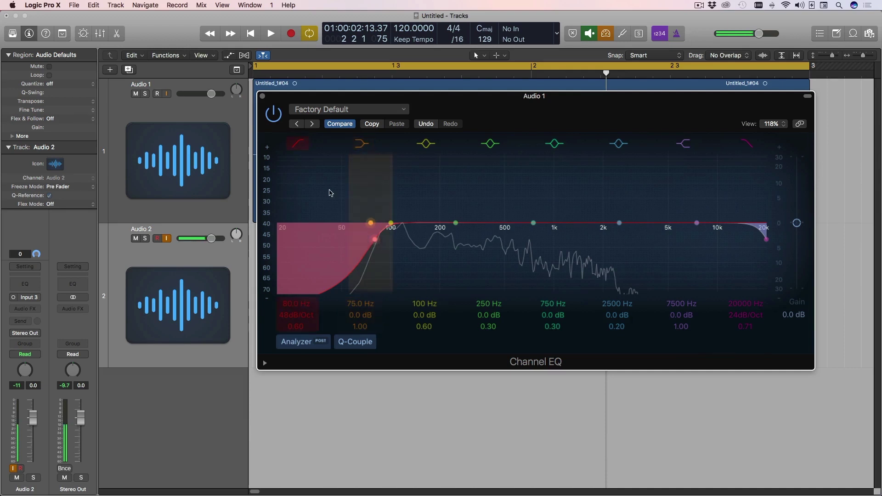
Audition a low shelf at 76 Hz and -7.5 dB in place of the low cut, and restore the low cut with the shelf at 0 dB
{"action": "left_click", "coordinate": [298, 144]}
{"action": "left_click_drag", "start_coordinate": [368, 227], "coordinate": [368, 249]}
{"action": "key", "text": "space"}
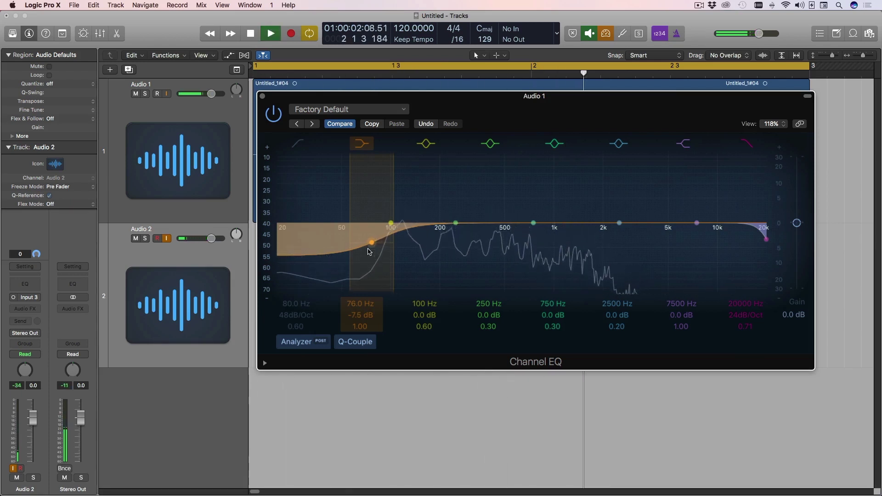
{"action": "key", "text": "space"}
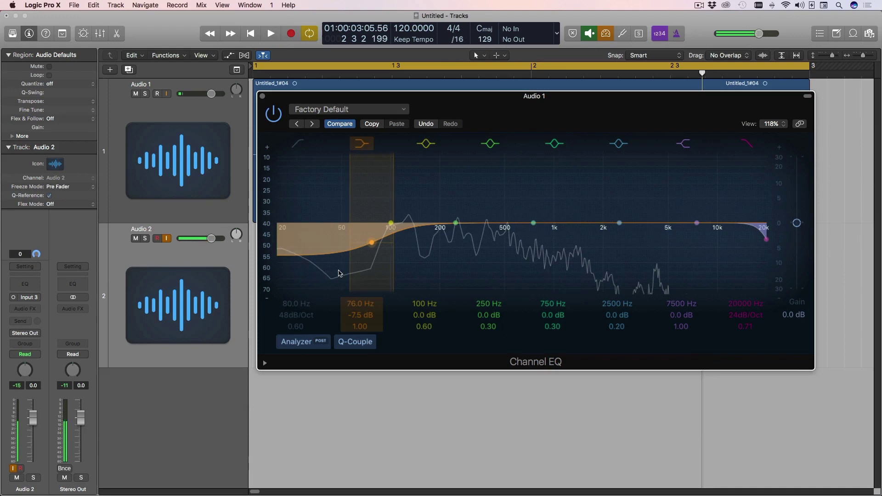
{"action": "left_click_drag", "start_coordinate": [372, 236], "coordinate": [373, 221]}
{"action": "left_click", "coordinate": [297, 143]}
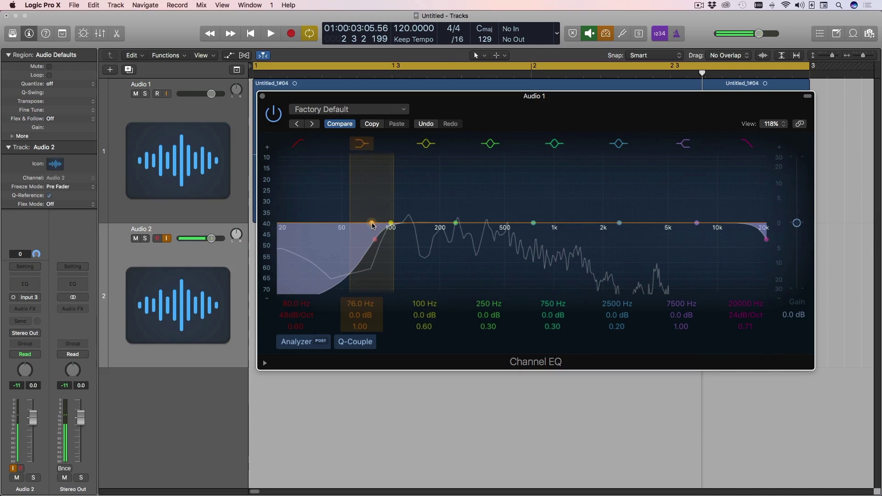
Move the low-shelf band to 144 Hz at 0 dB gain with a Q of 1.10
{"action": "left_click_drag", "start_coordinate": [373, 225], "coordinate": [416, 225]}
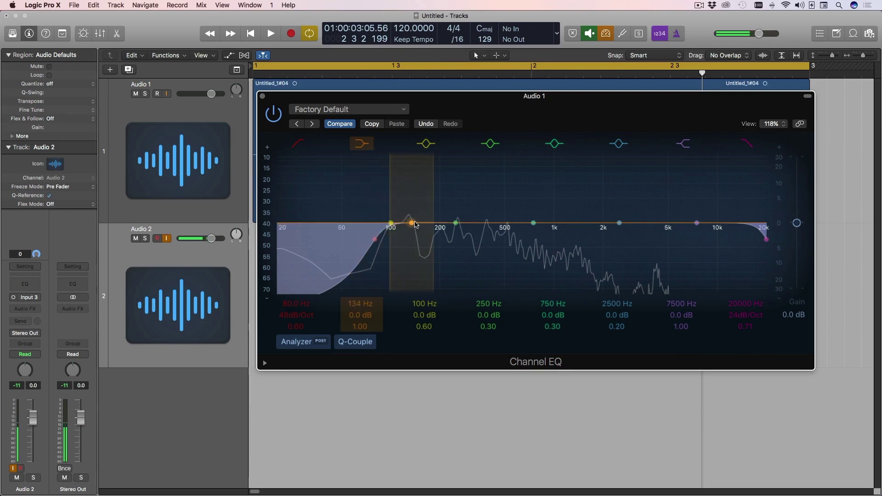
{"action": "left_click_drag", "start_coordinate": [435, 212], "coordinate": [420, 225]}
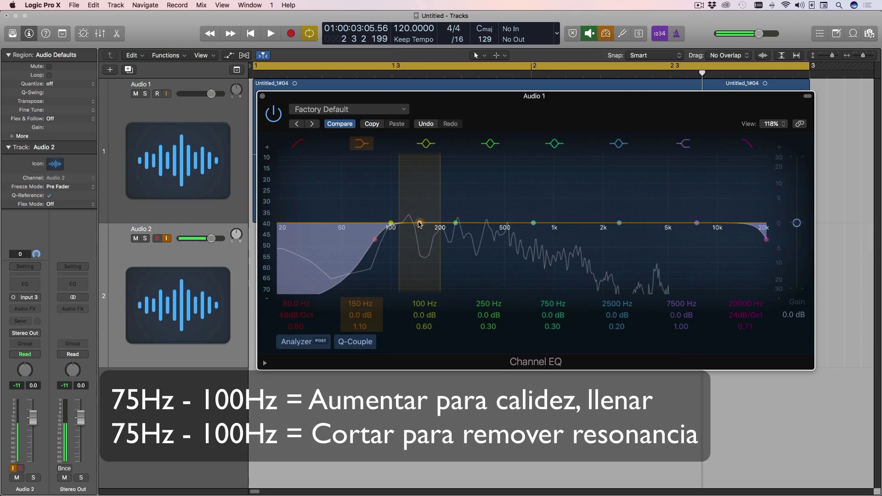
{"action": "mouse_move", "coordinate": [420, 224]}
{"action": "left_mouse_down"}
{"action": "mouse_move", "coordinate": [406, 223]}
{"action": "mouse_move", "coordinate": [416, 224]}
{"action": "left_mouse_up"}
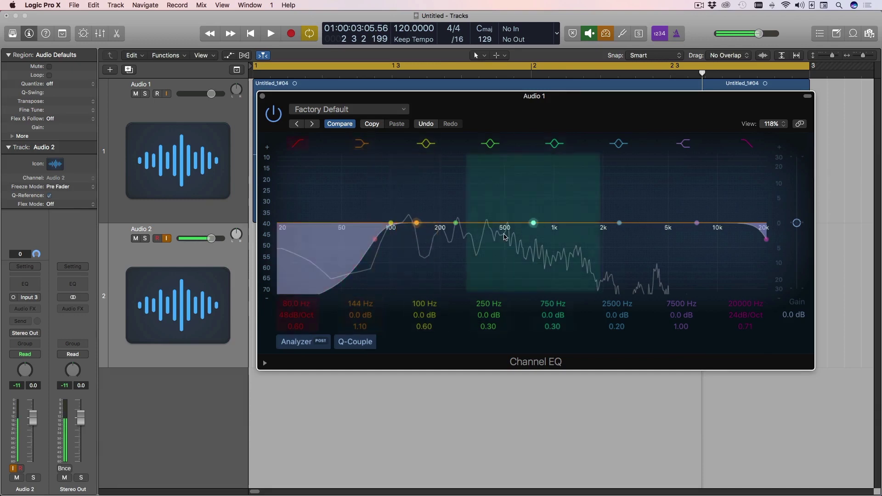
Return the low shelf to 72 Hz at 0 dB and narrow the first peak band at 156 Hz to a Q of 13.0
{"action": "left_click_drag", "start_coordinate": [417, 225], "coordinate": [417, 232]}
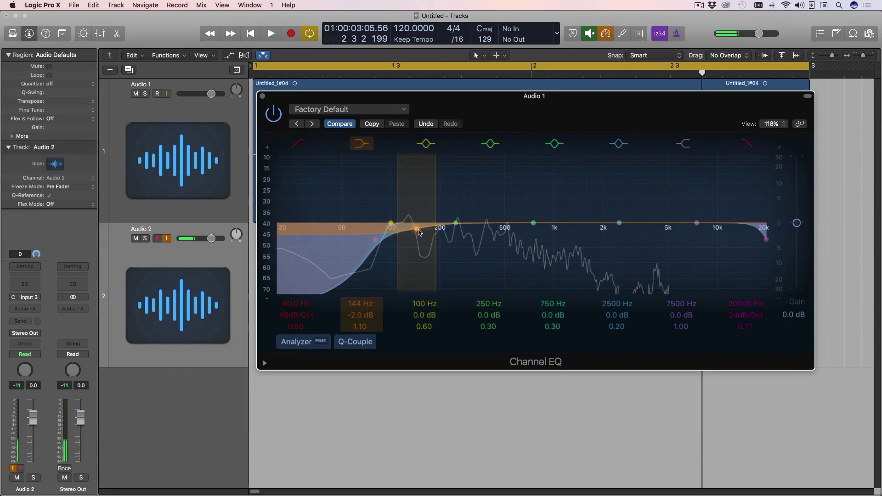
{"action": "mouse_move", "coordinate": [415, 230]}
{"action": "left_mouse_down"}
{"action": "mouse_move", "coordinate": [367, 223]}
{"action": "mouse_move", "coordinate": [424, 223]}
{"action": "left_mouse_up"}
{"action": "left_click_drag", "start_coordinate": [362, 189], "coordinate": [398, 190]}
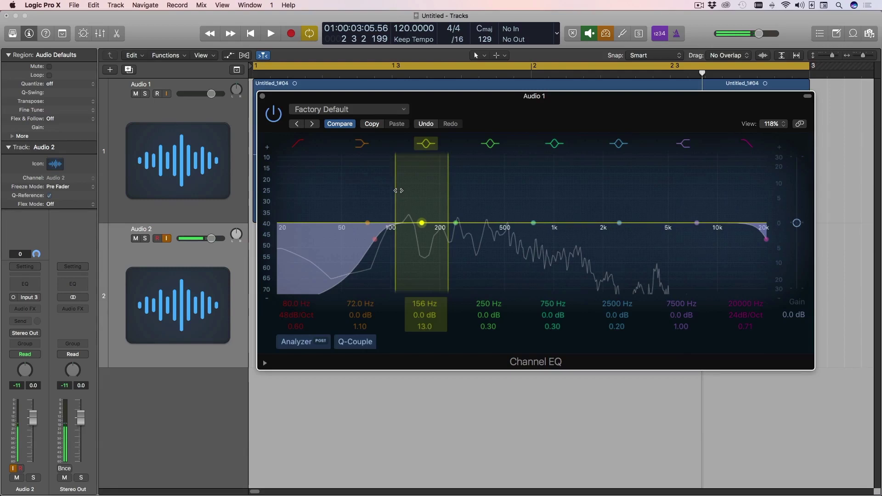
Play back the recording, and cut the first peak band to -4.0 dB at 134 Hz with a Q of 9.60
{"action": "key", "text": "space"}
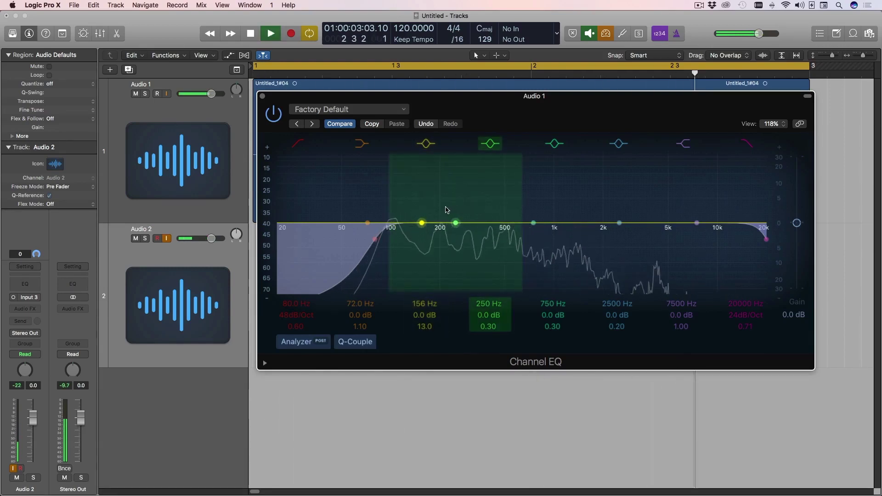
{"action": "key", "text": "space"}
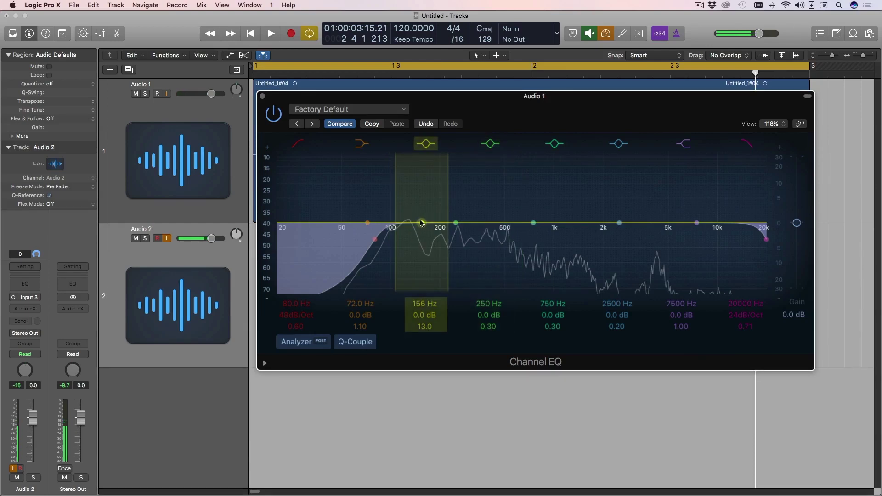
{"action": "left_click_drag", "start_coordinate": [422, 224], "coordinate": [412, 234]}
{"action": "left_click_drag", "start_coordinate": [431, 205], "coordinate": [434, 205]}
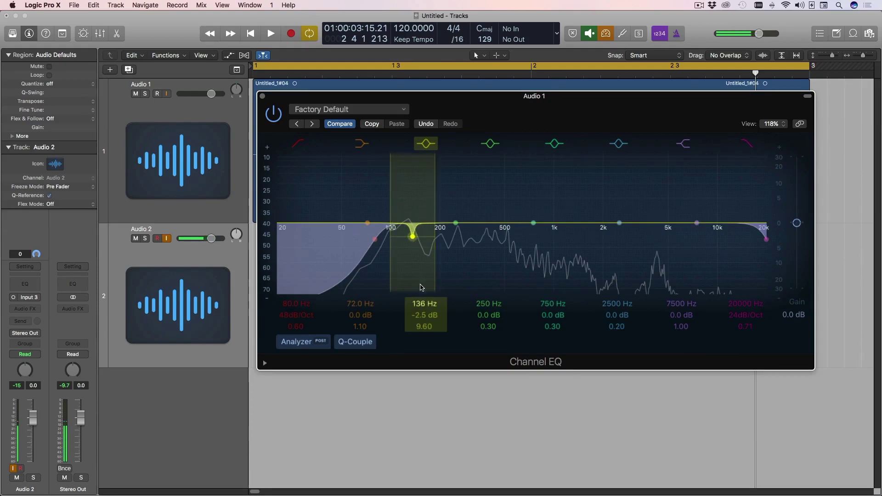
{"action": "left_click_drag", "start_coordinate": [412, 237], "coordinate": [412, 243]}
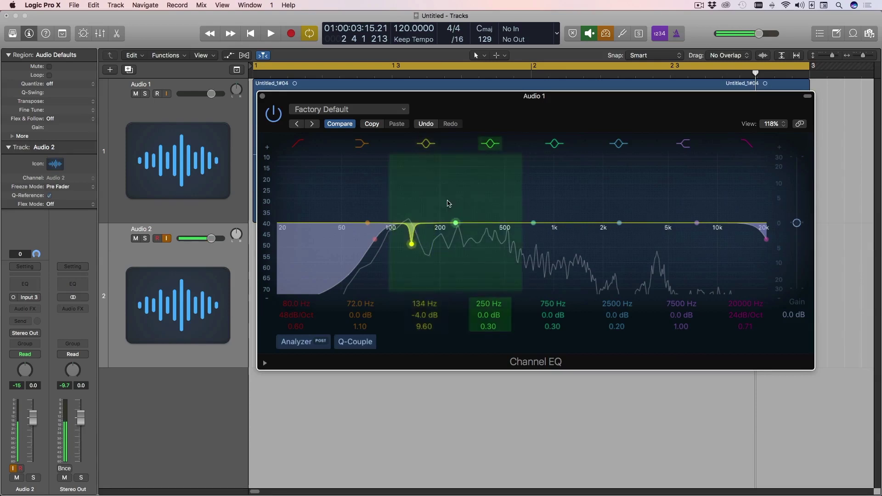
Play the recording with the equalizer bypassed and active to compare the narrow 134 Hz cut
{"action": "key", "text": "space"}
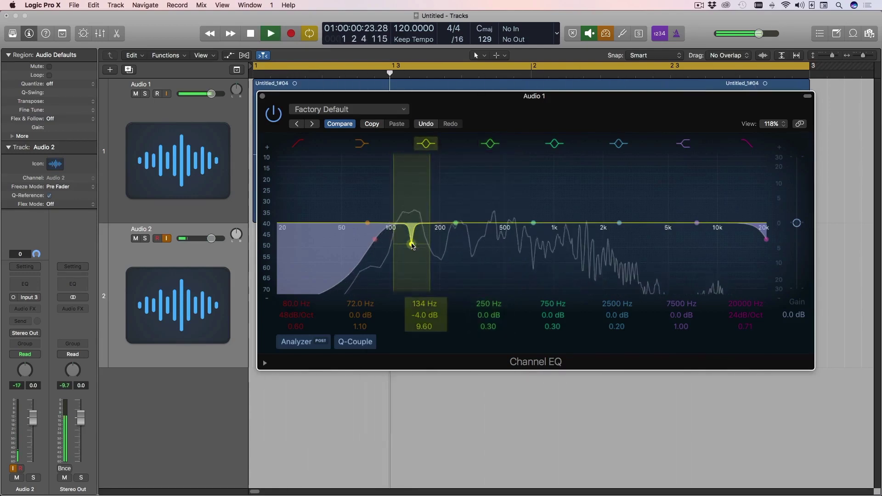
{"action": "left_click", "coordinate": [277, 121]}
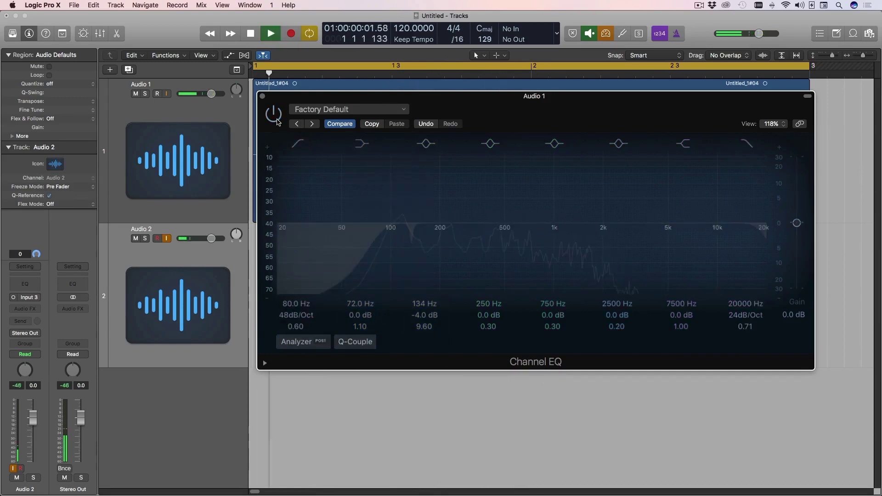
{"action": "left_click", "coordinate": [277, 121]}
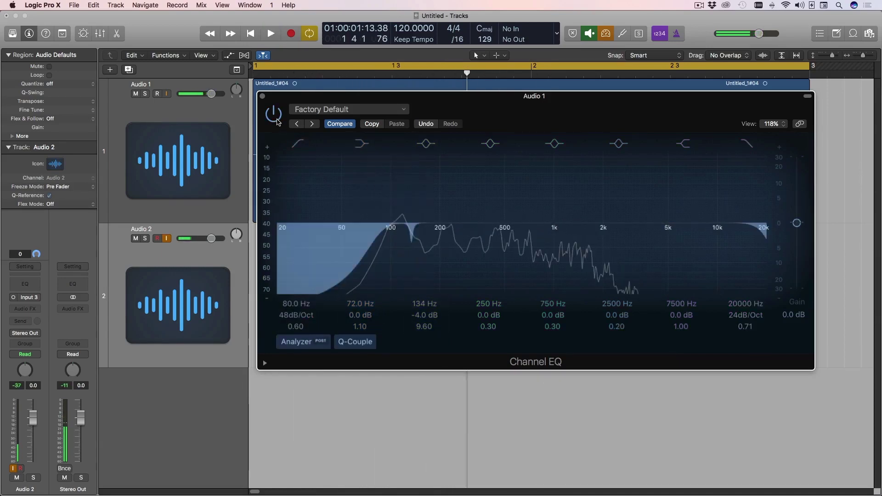
{"action": "key", "text": "space"}
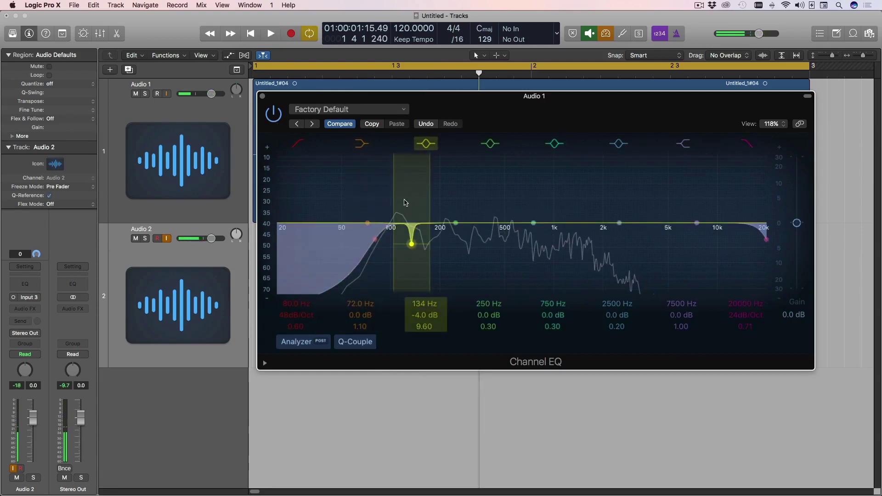
Widen the first peak band's cut to a Q of 2.30 at 142 Hz, auditioning it with the gain at -4.5 dB
{"action": "left_click_drag", "start_coordinate": [391, 196], "coordinate": [381, 196]}
{"action": "left_click_drag", "start_coordinate": [414, 236], "coordinate": [417, 236]}
{"action": "left_click_drag", "start_coordinate": [387, 188], "coordinate": [384, 189]}
{"action": "key", "text": "space"}
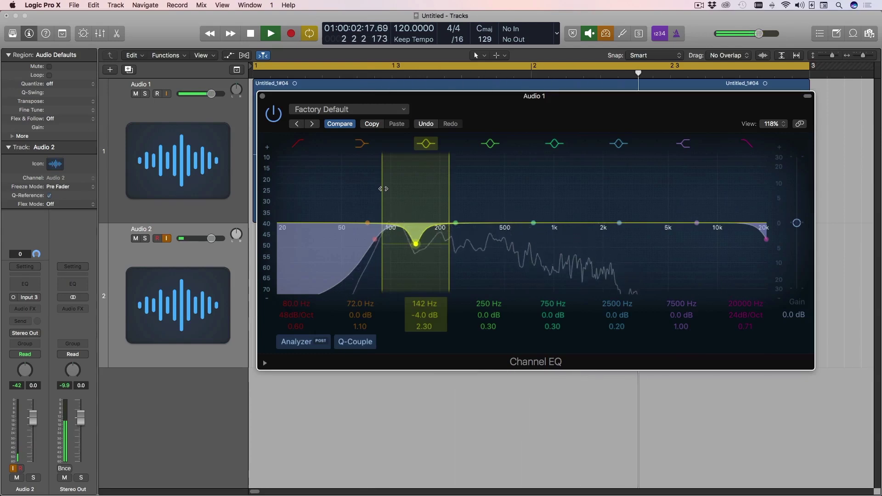
{"action": "mouse_move", "coordinate": [410, 228]}
{"action": "left_mouse_down"}
{"action": "mouse_move", "coordinate": [480, 230]}
{"action": "mouse_move", "coordinate": [410, 232]}
{"action": "left_mouse_up"}
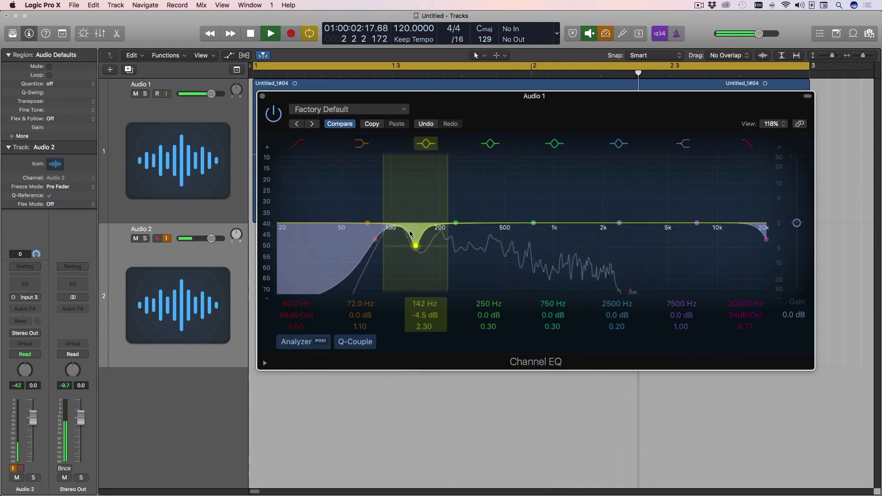
{"action": "key", "text": "space"}
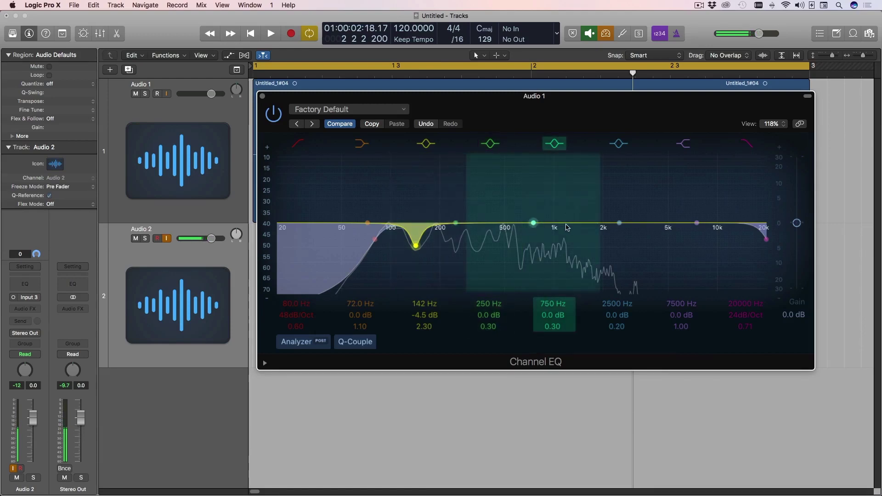
Move the 750 Hz peak band to 800 Hz and cut it to -10.5 dB with a Q of 1.60 during playback
{"action": "left_click_drag", "start_coordinate": [533, 223], "coordinate": [541, 224]}
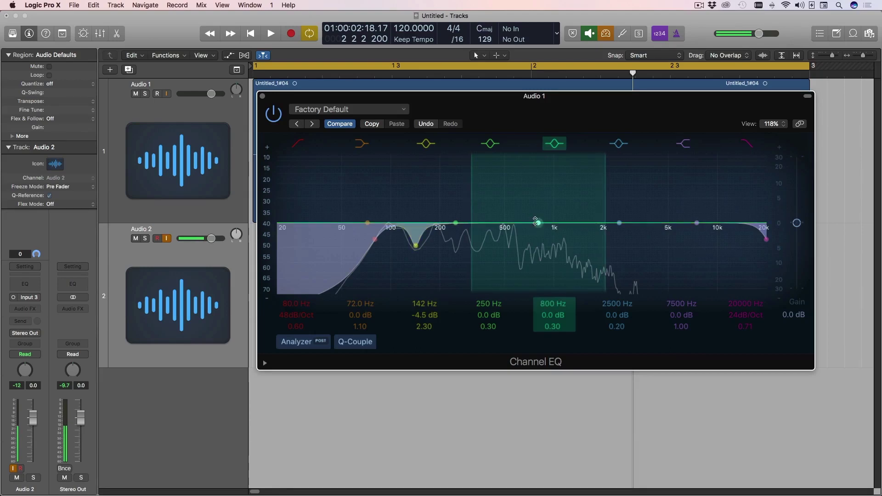
{"action": "left_click_drag", "start_coordinate": [471, 194], "coordinate": [525, 198]}
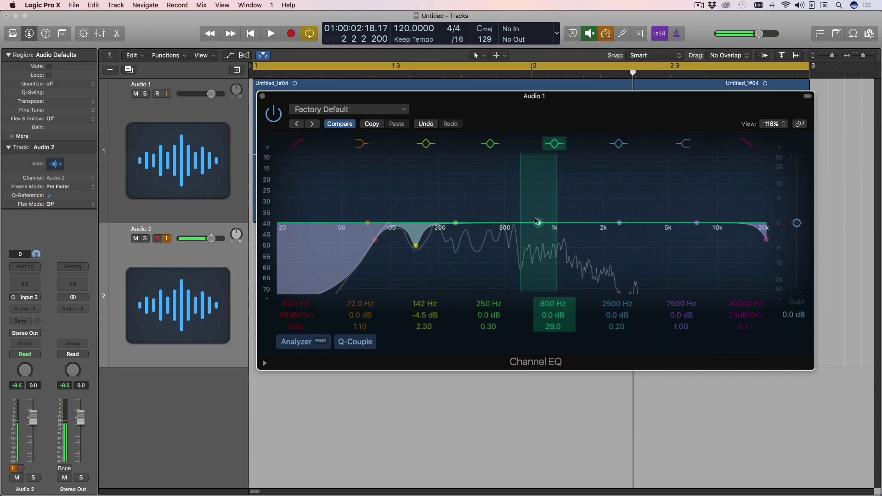
{"action": "key", "text": "space"}
{"action": "left_click_drag", "start_coordinate": [541, 225], "coordinate": [538, 245]}
{"action": "left_click_drag", "start_coordinate": [545, 205], "coordinate": [573, 207]}
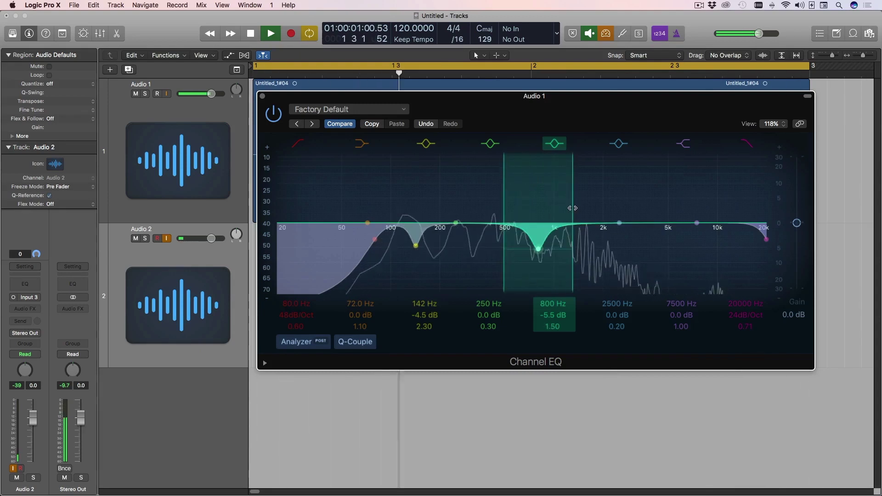
{"action": "left_click_drag", "start_coordinate": [539, 248], "coordinate": [544, 266]}
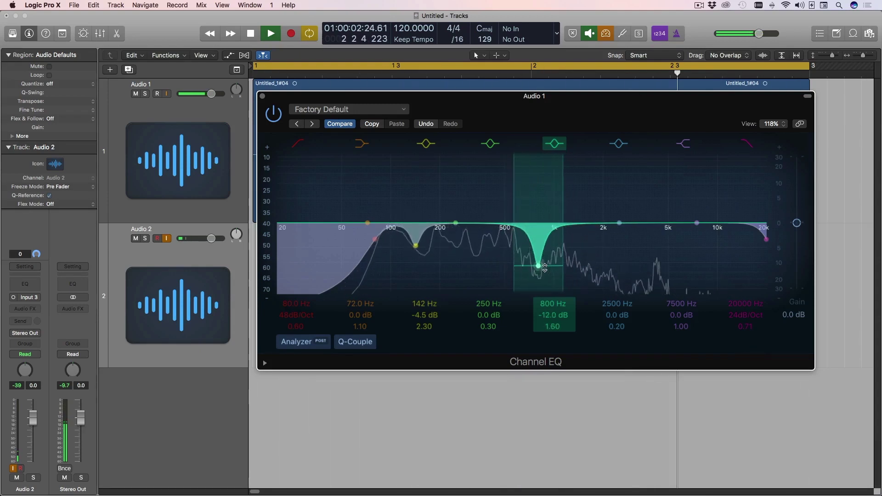
{"action": "key", "text": "space"}
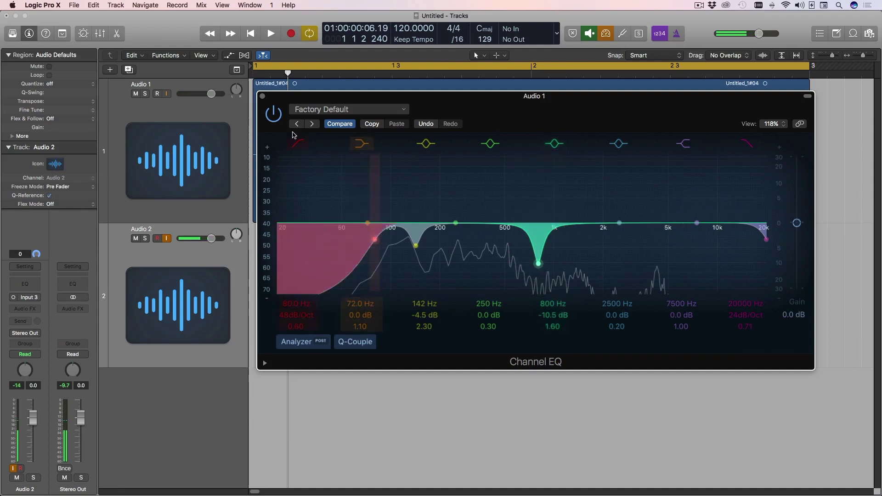
Compare the recording with the 800 Hz cut active and the equalizer bypassed during playback
{"action": "left_click", "coordinate": [276, 115]}
{"action": "key", "text": "space"}
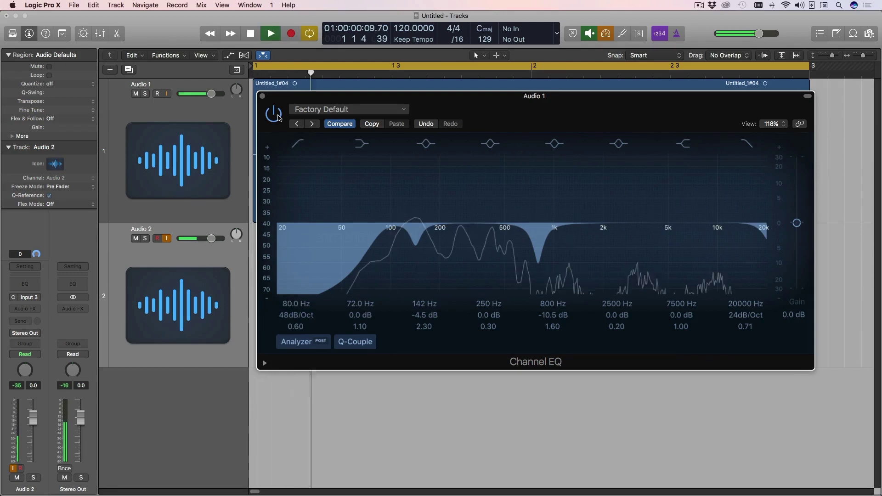
{"action": "left_click", "coordinate": [278, 116]}
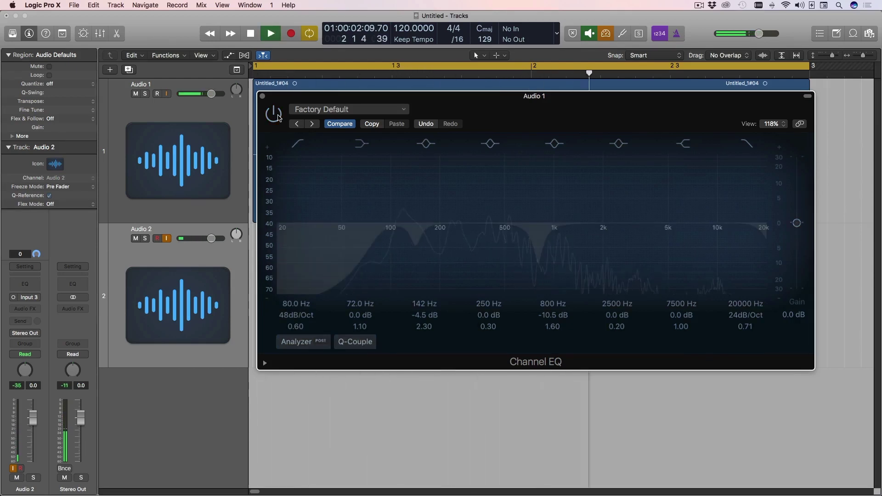
{"action": "left_click", "coordinate": [278, 117]}
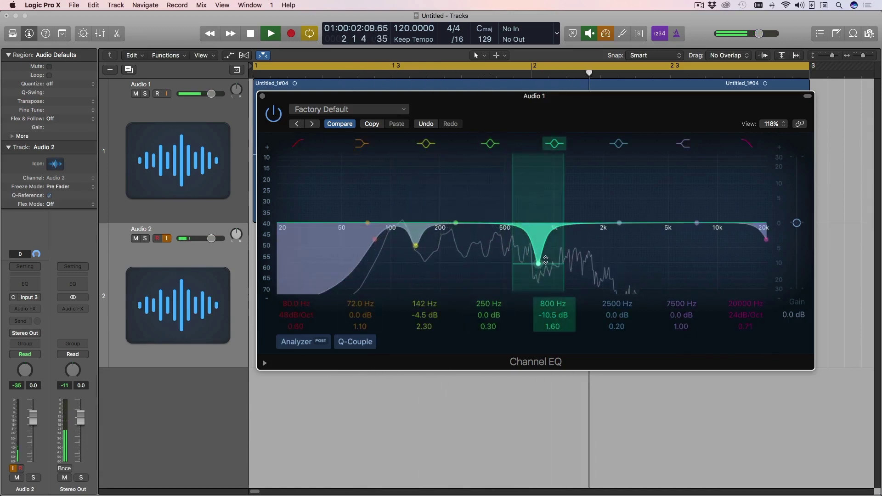
{"action": "key", "text": "space"}
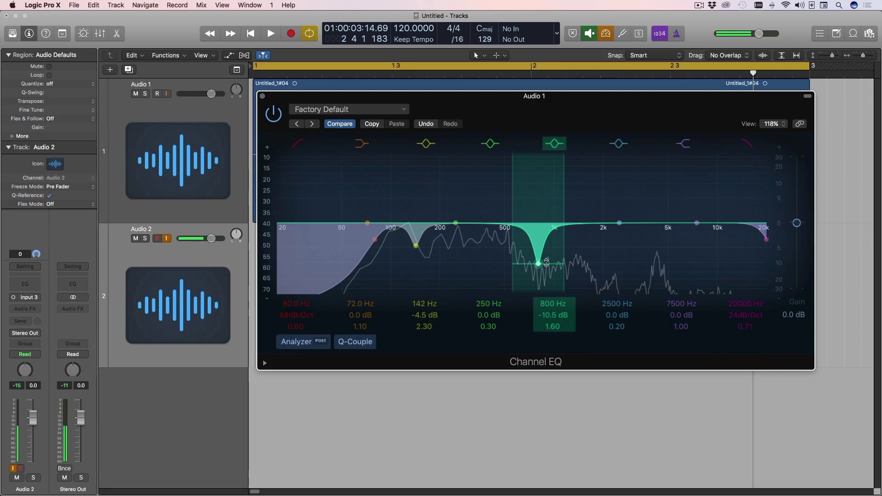
Audition an 800 Hz boost of +4.0 dB with a Q of 3.10 in place of the cut
{"action": "left_click_drag", "start_coordinate": [546, 263], "coordinate": [551, 223]}
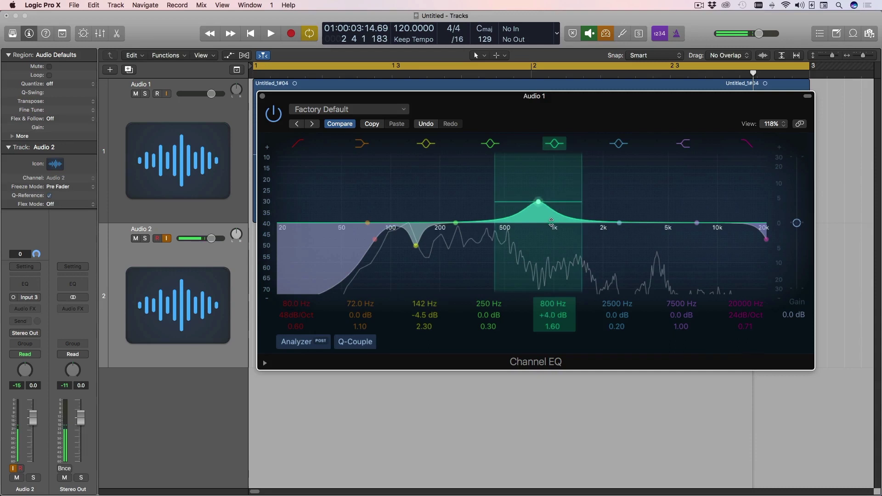
{"action": "left_click_drag", "start_coordinate": [494, 185], "coordinate": [502, 186]}
{"action": "key", "text": "space"}
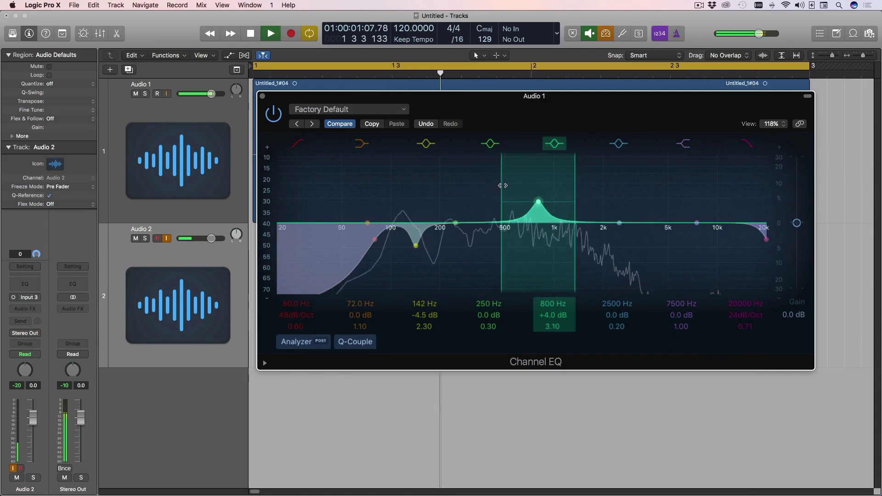
Turn the 800 Hz band into a cut of -13.5 dB with a Q of 2.30 and stop playback
{"action": "mouse_move", "coordinate": [552, 201]}
{"action": "left_mouse_down"}
{"action": "mouse_move", "coordinate": [553, 170]}
{"action": "mouse_move", "coordinate": [555, 255]}
{"action": "mouse_move", "coordinate": [557, 215]}
{"action": "left_mouse_up"}
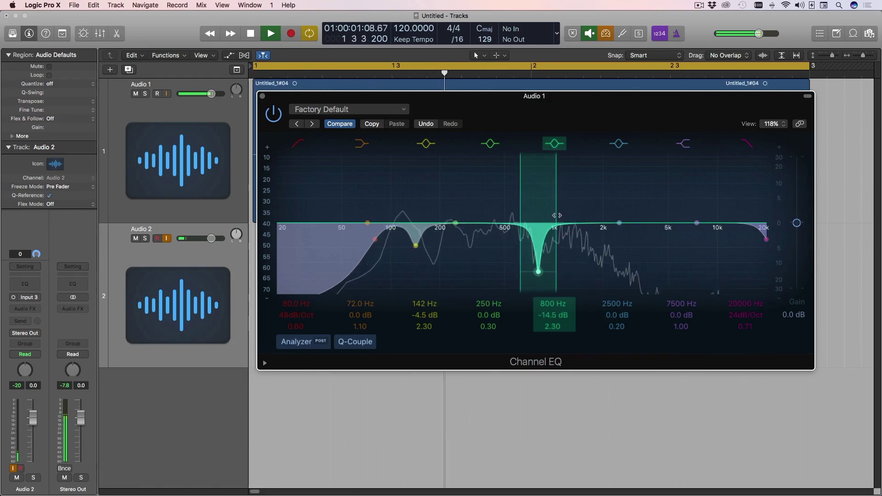
{"action": "left_click_drag", "start_coordinate": [549, 272], "coordinate": [550, 269]}
{"action": "key", "text": "space"}
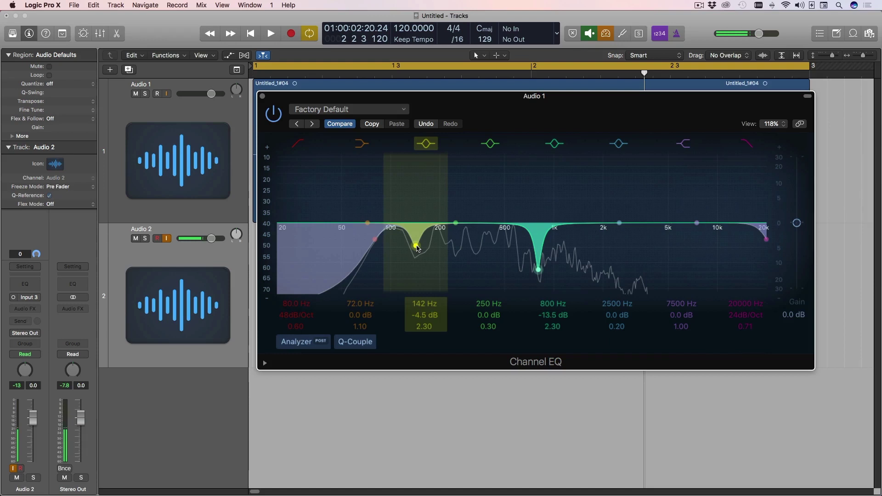
Audition a low-frequency boost on the first peak band and set it to 146 Hz, +3.5 dB and a Q of 3.20
{"action": "key", "text": "space"}
{"action": "left_click_drag", "start_coordinate": [418, 249], "coordinate": [418, 221]}
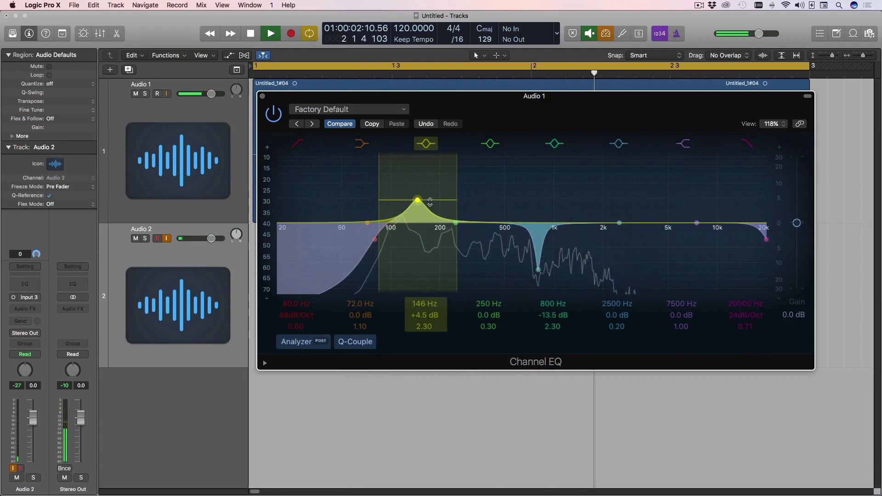
{"action": "key", "text": "space"}
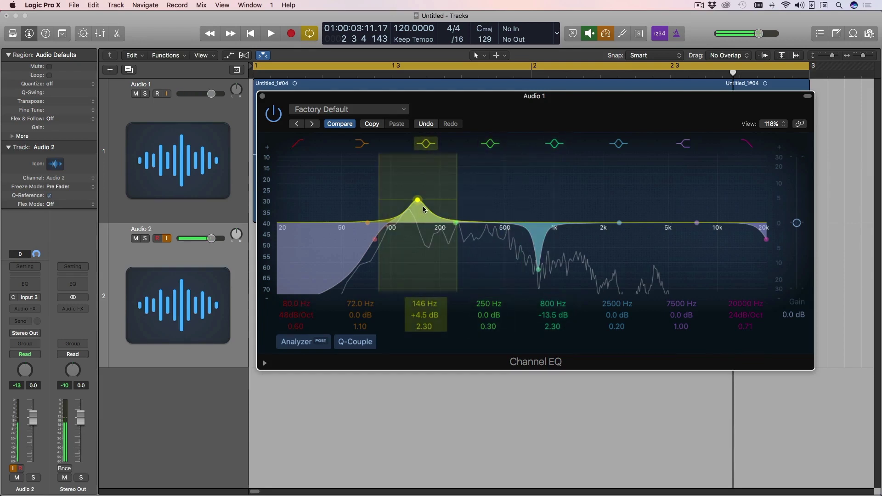
{"action": "left_click_drag", "start_coordinate": [418, 200], "coordinate": [419, 204]}
{"action": "left_click_drag", "start_coordinate": [378, 186], "coordinate": [381, 186]}
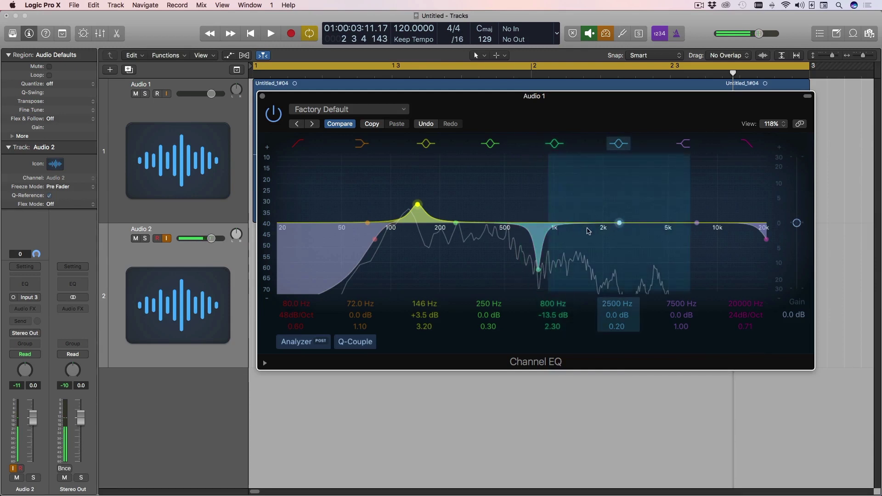
Move the 2500 Hz peak band to 3800 Hz and boost it to +7.5 dB with a Q of 4.00 during playback
{"action": "left_click_drag", "start_coordinate": [619, 224], "coordinate": [633, 224]}
{"action": "left_click_drag", "start_coordinate": [560, 196], "coordinate": [599, 196]}
{"action": "left_click_drag", "start_coordinate": [631, 225], "coordinate": [657, 225]}
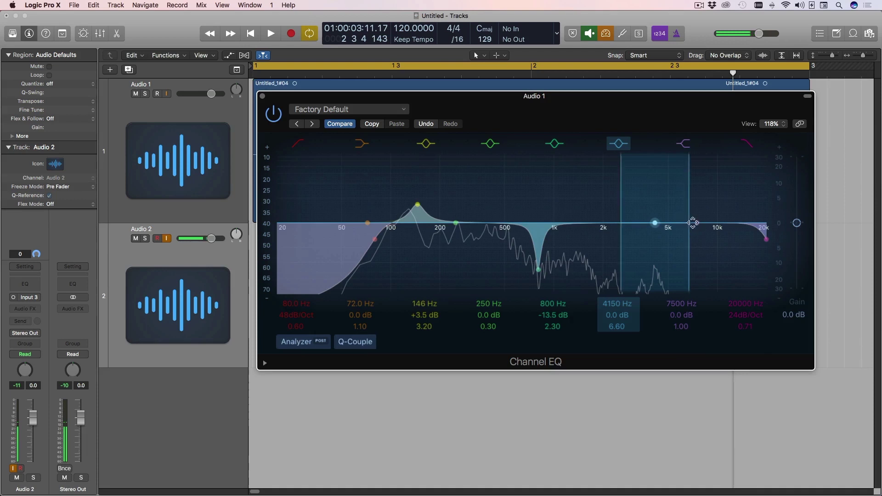
{"action": "mouse_move", "coordinate": [690, 211]}
{"action": "left_mouse_down"}
{"action": "mouse_move", "coordinate": [678, 225]}
{"action": "mouse_move", "coordinate": [647, 226]}
{"action": "left_mouse_up"}
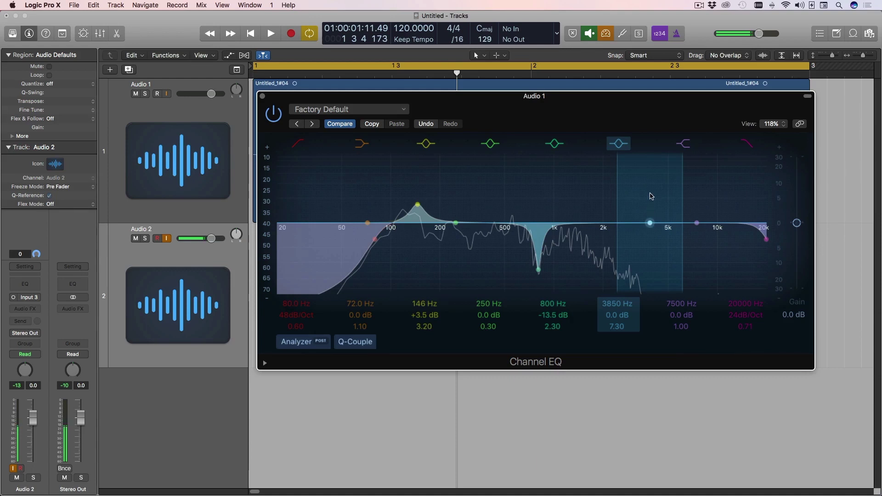
{"action": "key", "text": "space"}
{"action": "left_click_drag", "start_coordinate": [650, 223], "coordinate": [663, 197]}
{"action": "left_click_drag", "start_coordinate": [619, 179], "coordinate": [658, 190]}
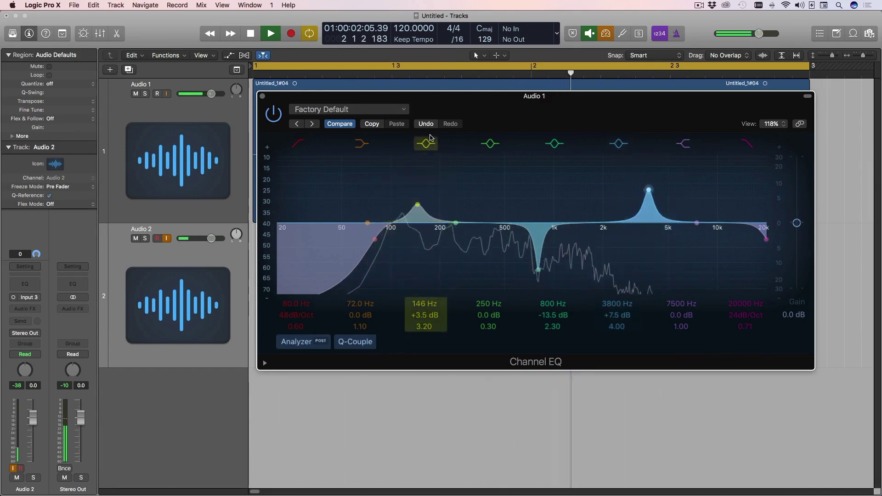
Compare the processed and unprocessed voice by bypassing and re-enabling Channel EQ during looped playback
{"action": "left_click", "coordinate": [275, 116]}
{"action": "key", "text": "space"}
{"action": "left_click", "coordinate": [276, 117]}
{"action": "key", "text": "space"}
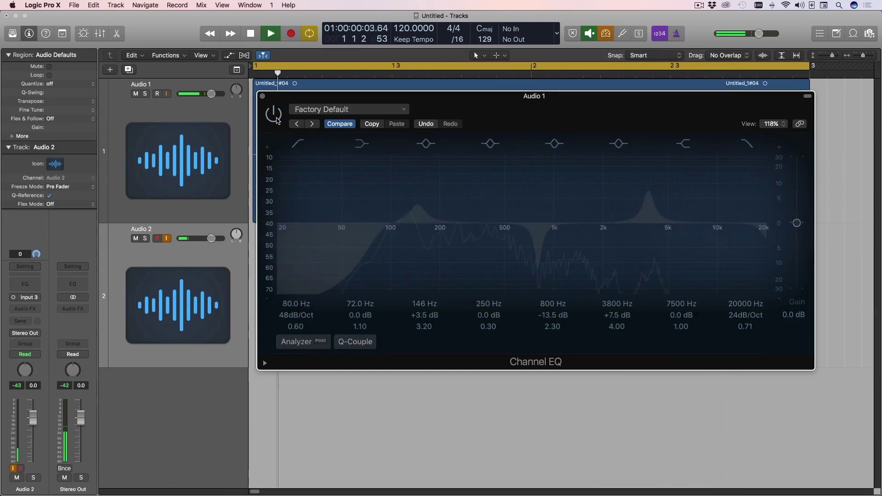
{"action": "left_click", "coordinate": [278, 118]}
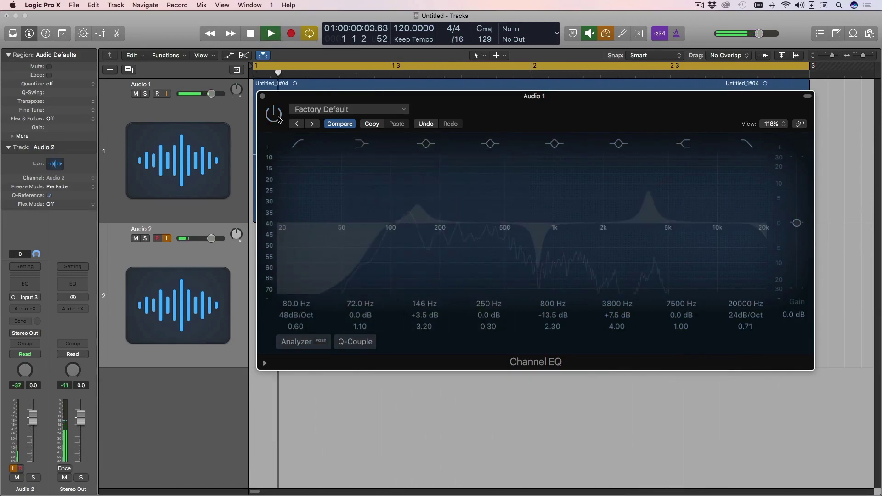
{"action": "left_click", "coordinate": [278, 118]}
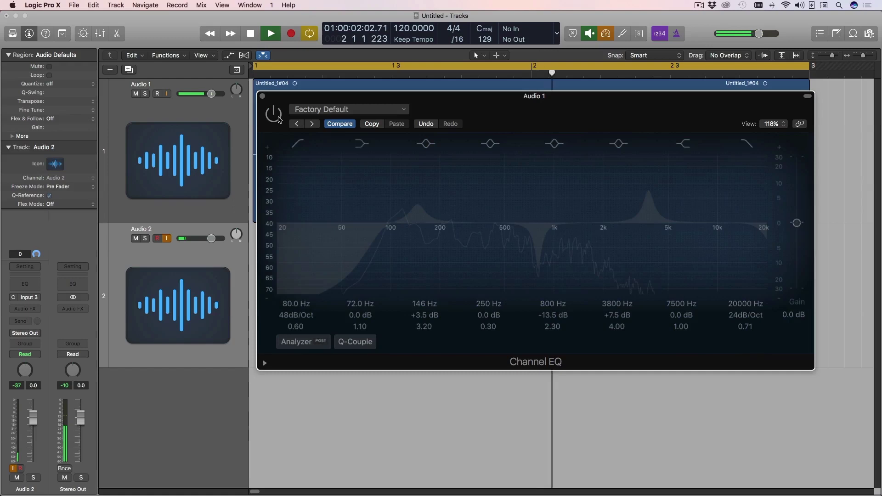
{"action": "key", "text": "space"}
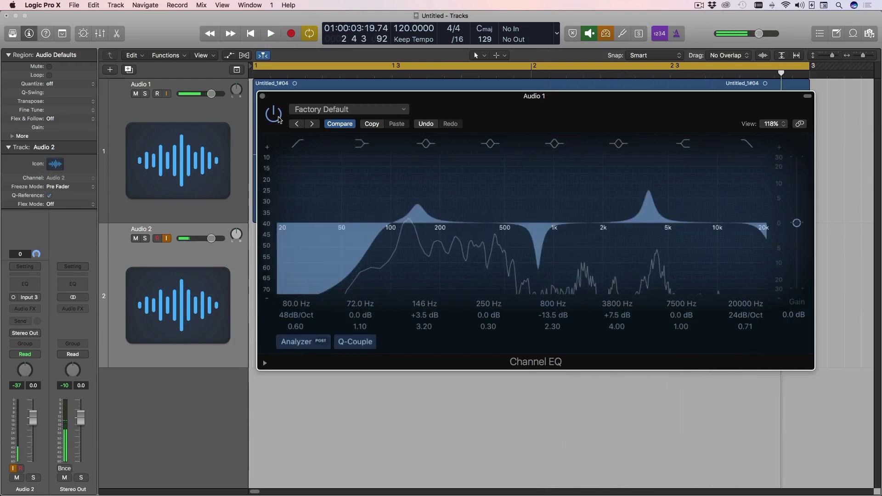
Turn the 3800 Hz boost into a cut of -8.0 dB at 4150 Hz with a Q of 3.40 and audition it
{"action": "left_click_drag", "start_coordinate": [660, 193], "coordinate": [660, 258]}
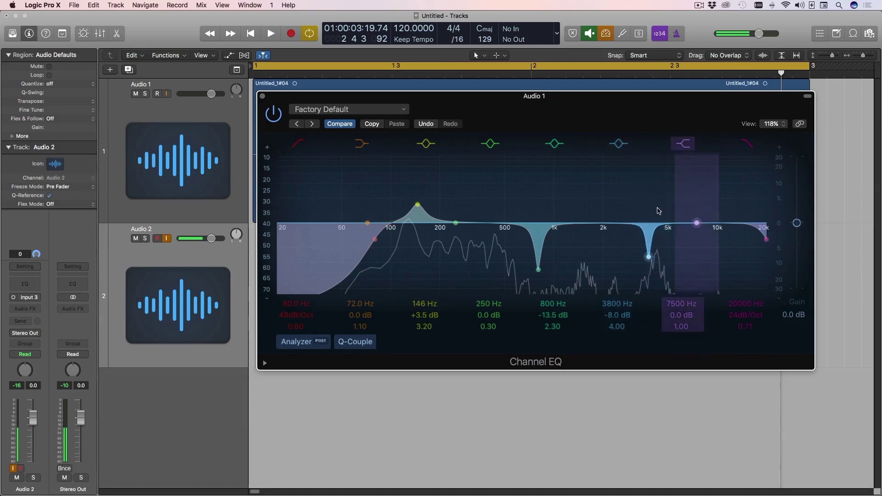
{"action": "left_click_drag", "start_coordinate": [668, 210], "coordinate": [670, 210]}
{"action": "left_click_drag", "start_coordinate": [647, 262], "coordinate": [653, 263]}
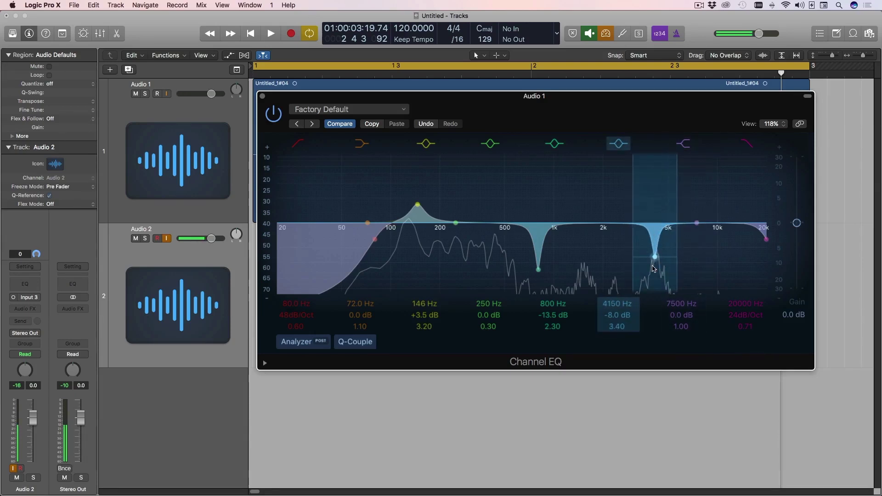
{"action": "key", "text": "space"}
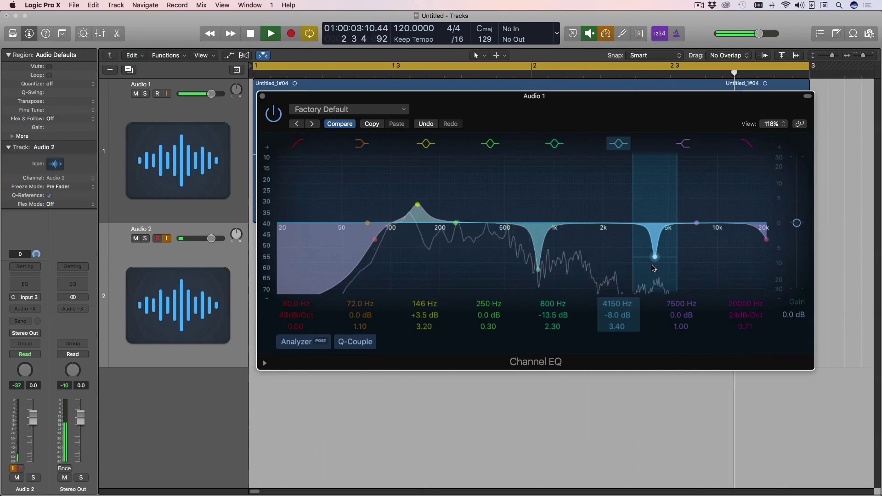
{"action": "key", "text": "space"}
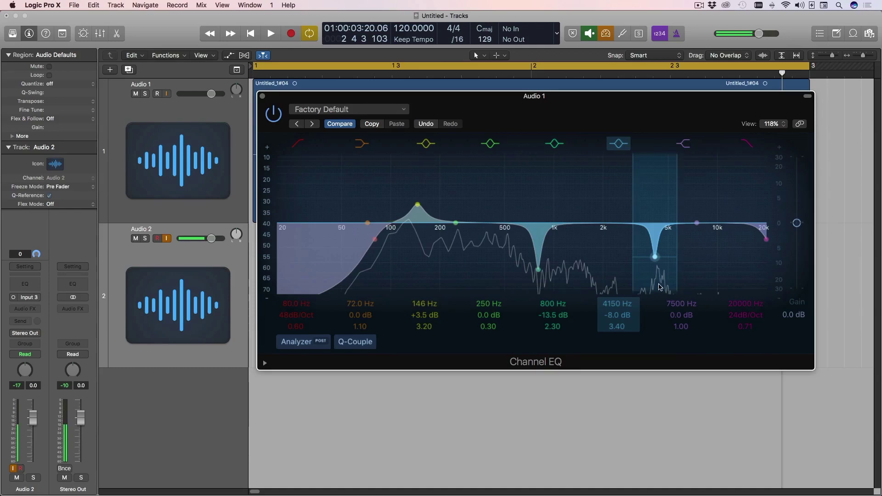
Deepen the 4150 Hz cut to -14.5 dB, shift it to 4450 Hz and set its Q to 2.30 during playback
{"action": "key", "text": "space"}
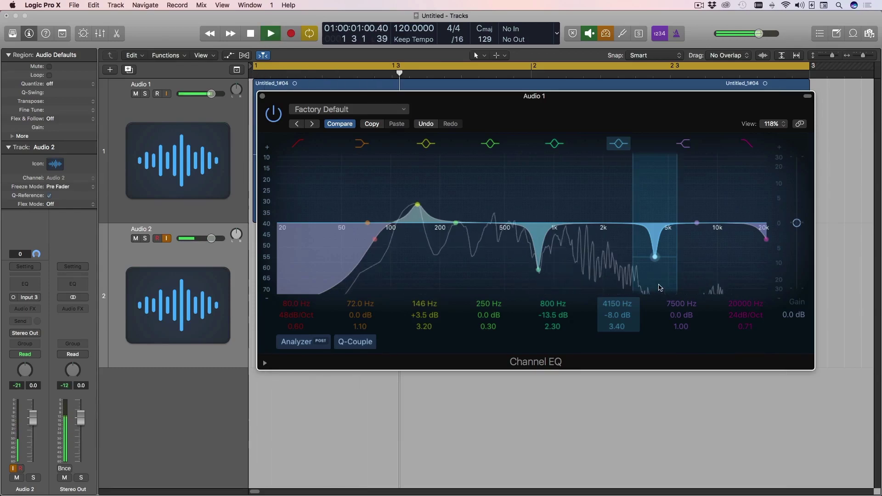
{"action": "left_click_drag", "start_coordinate": [665, 259], "coordinate": [664, 265]}
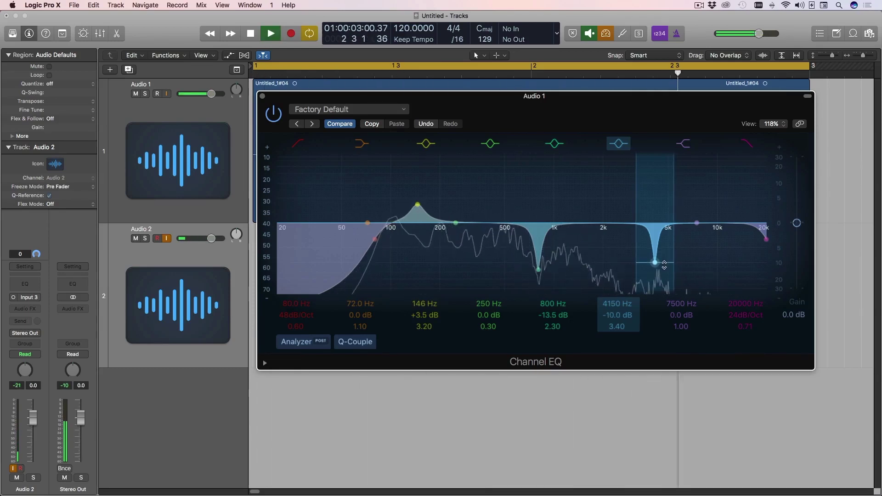
{"action": "left_click_drag", "start_coordinate": [676, 207], "coordinate": [678, 210]}
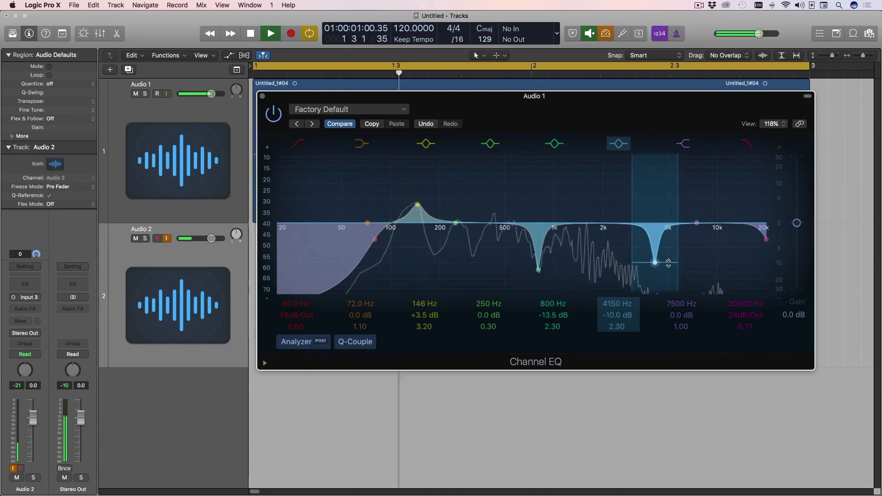
{"action": "left_click_drag", "start_coordinate": [671, 263], "coordinate": [673, 272]}
{"action": "left_click_drag", "start_coordinate": [656, 241], "coordinate": [662, 241]}
{"action": "key", "text": "space"}
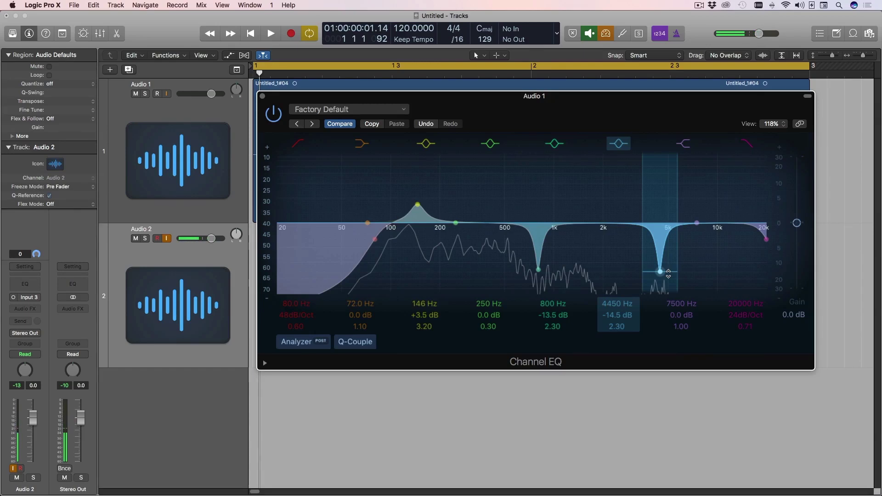
Reduce the 4450 Hz cut to -5.5 dB with a Q of 4.00 and audition the loop
{"action": "left_click_drag", "start_coordinate": [668, 272], "coordinate": [672, 246]}
{"action": "key", "text": "space"}
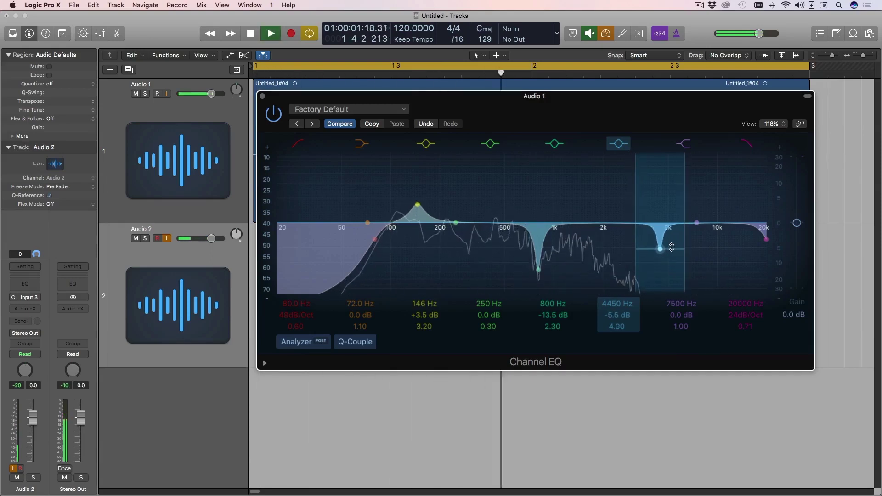
{"action": "key", "text": "space"}
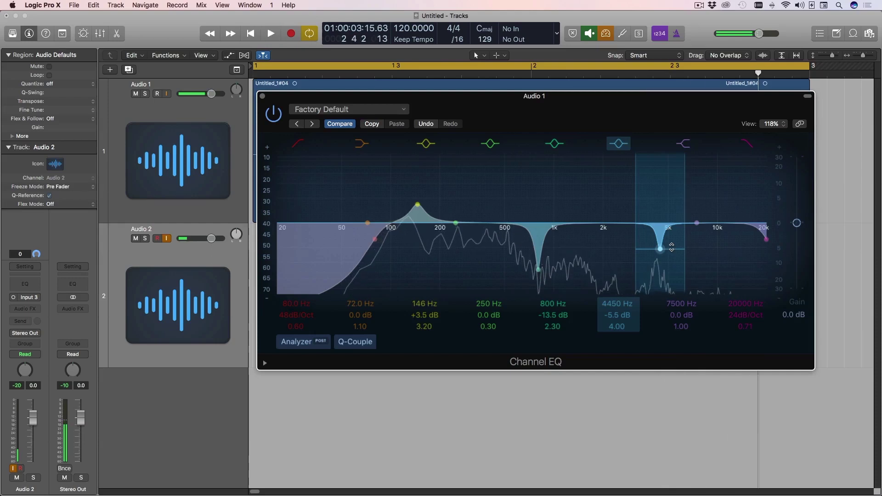
Turn the 4450 Hz cut into a boost of +3.5 dB with a Q of 1.90 and audition it
{"action": "left_click_drag", "start_coordinate": [671, 247], "coordinate": [671, 204]}
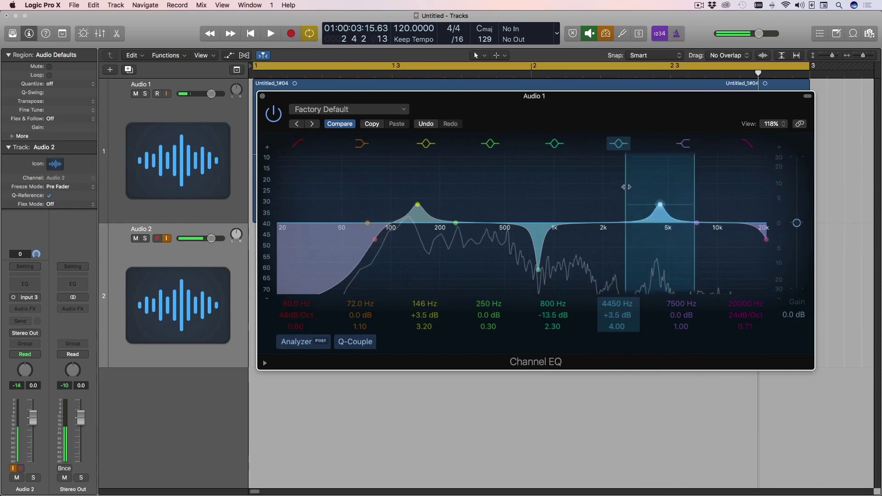
{"action": "left_click_drag", "start_coordinate": [672, 205], "coordinate": [672, 202]}
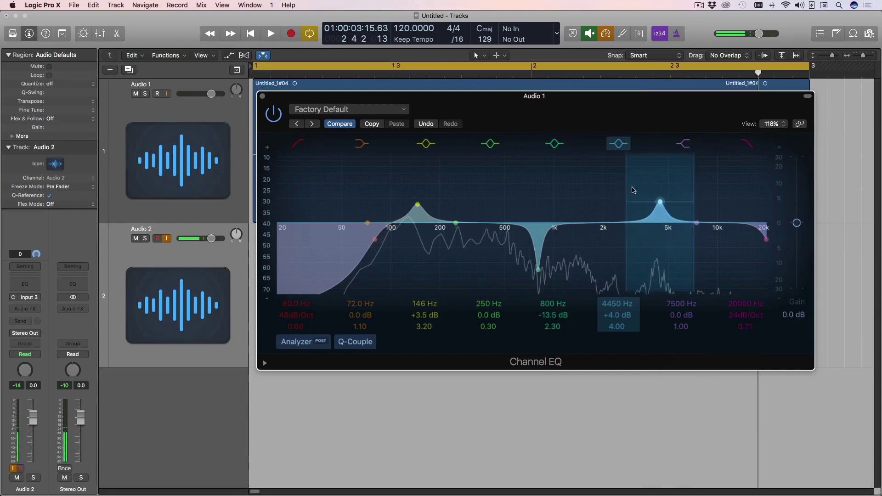
{"action": "left_click_drag", "start_coordinate": [624, 187], "coordinate": [617, 187]}
{"action": "left_click_drag", "start_coordinate": [682, 201], "coordinate": [683, 202]}
{"action": "key", "text": "space"}
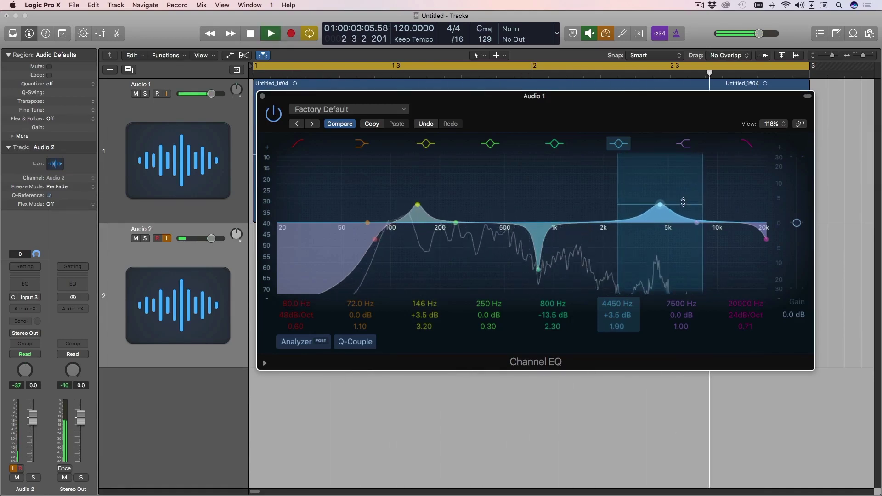
{"action": "key", "text": "space"}
Move the 4450 Hz boost to 3650 Hz, set it to +4.0 dB with a Q of 2.50, and audition the loop
{"action": "left_click_drag", "start_coordinate": [619, 180], "coordinate": [621, 179]}
{"action": "key", "text": "space"}
{"action": "mouse_move", "coordinate": [677, 204]}
{"action": "left_mouse_down"}
{"action": "mouse_move", "coordinate": [638, 210]}
{"action": "mouse_move", "coordinate": [679, 210]}
{"action": "left_mouse_up"}
{"action": "left_click_drag", "start_coordinate": [660, 212], "coordinate": [646, 212]}
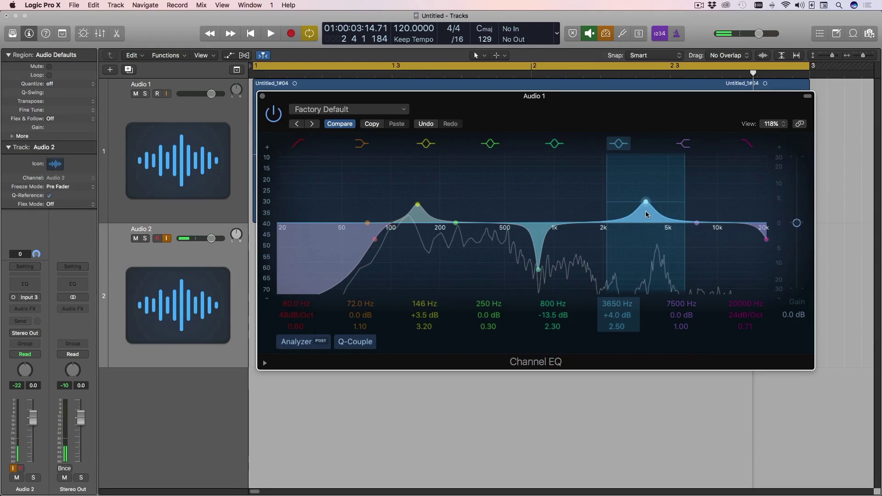
{"action": "key", "text": "space"}
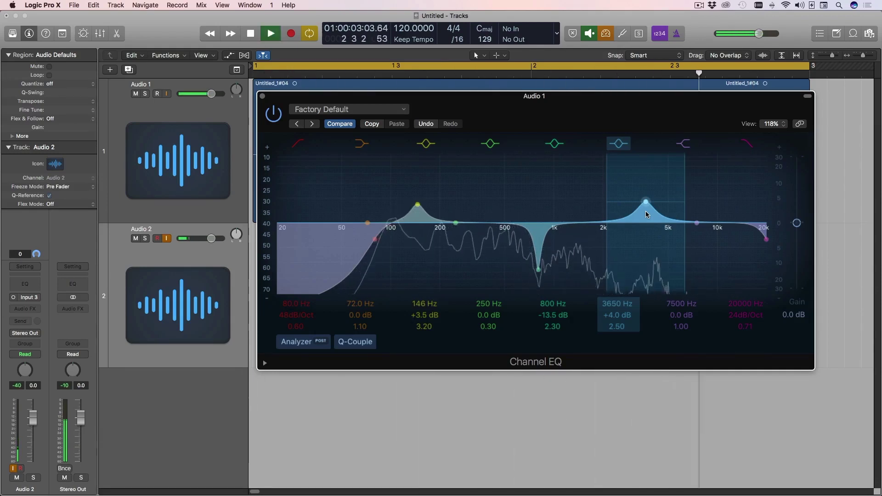
{"action": "key", "text": "space"}
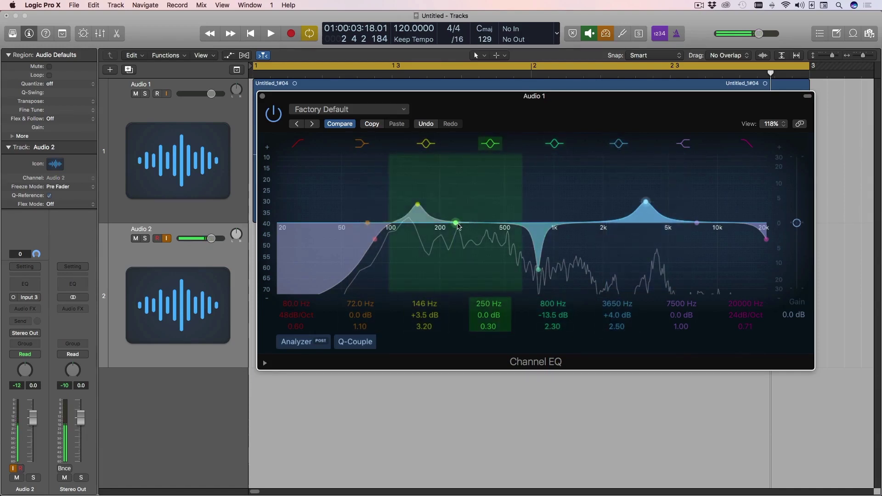
Move the 250 Hz band to 2800 Hz as a -7.0 dB cut with a Q of 1.90, and shift the 3650 Hz boost to 5200 Hz at +3.5 dB
{"action": "left_click_drag", "start_coordinate": [458, 226], "coordinate": [615, 234]}
{"action": "left_click_drag", "start_coordinate": [540, 195], "coordinate": [569, 194]}
{"action": "left_click_drag", "start_coordinate": [616, 229], "coordinate": [616, 237]}
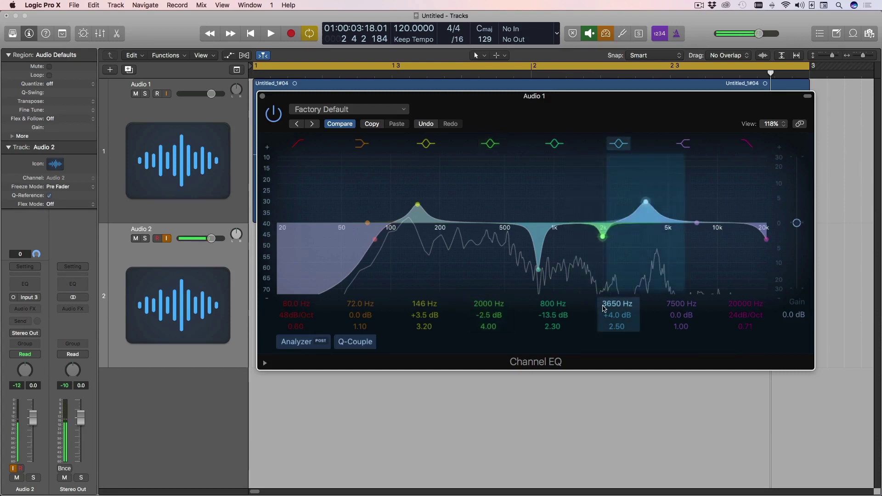
{"action": "left_click_drag", "start_coordinate": [604, 232], "coordinate": [676, 218]}
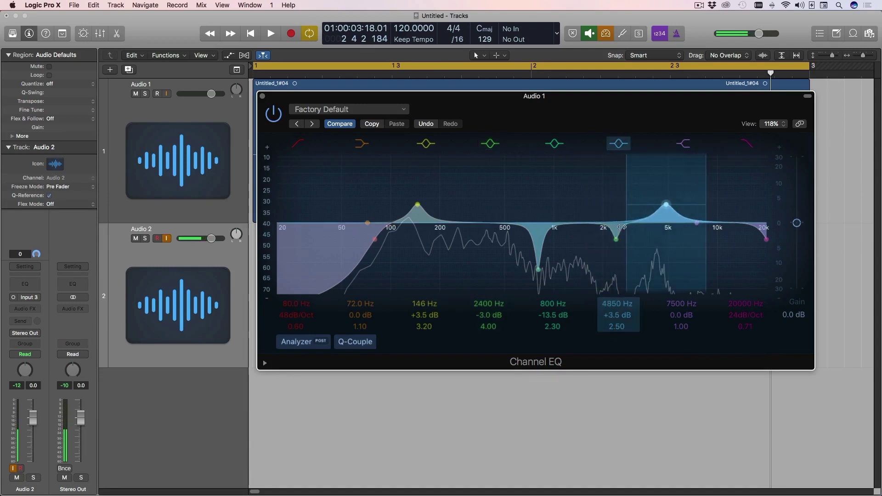
{"action": "left_click_drag", "start_coordinate": [617, 229], "coordinate": [638, 254]}
{"action": "left_click_drag", "start_coordinate": [597, 195], "coordinate": [599, 196]}
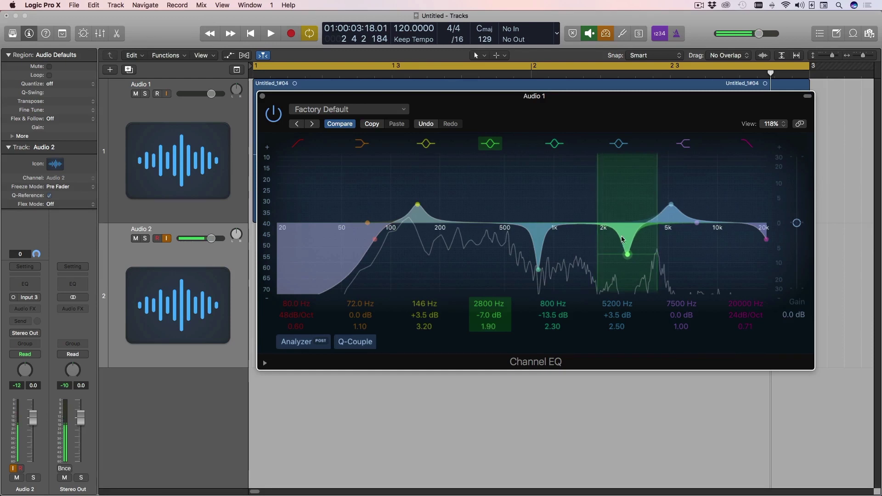
Play the loop and compare the revised vocal EQ with the bypassed signal, finishing with Channel EQ enabled
{"action": "key", "text": "space"}
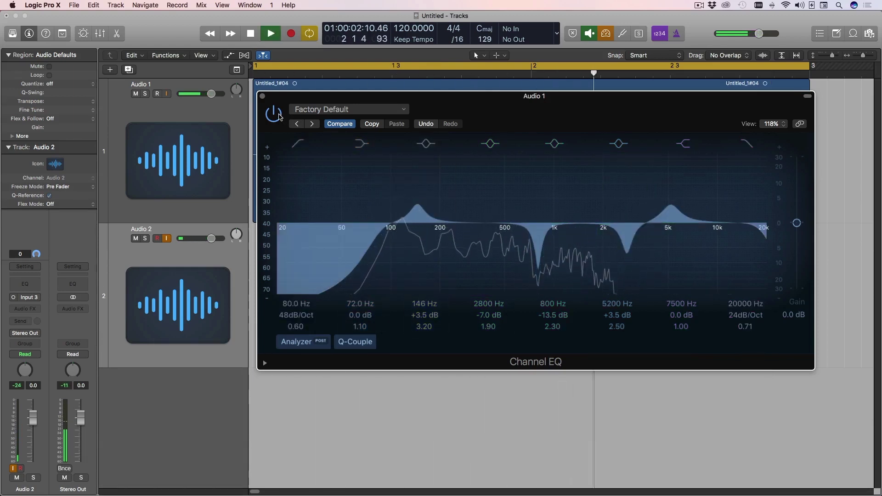
{"action": "left_click", "coordinate": [278, 116]}
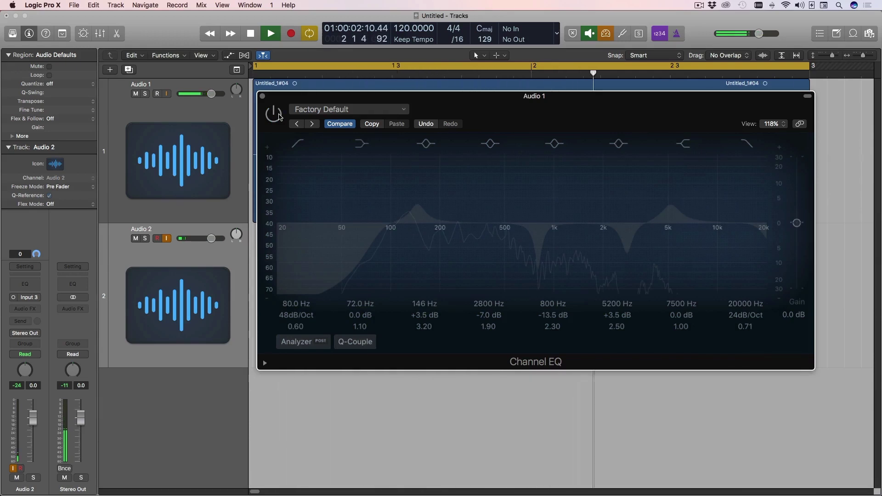
{"action": "left_click", "coordinate": [278, 116]}
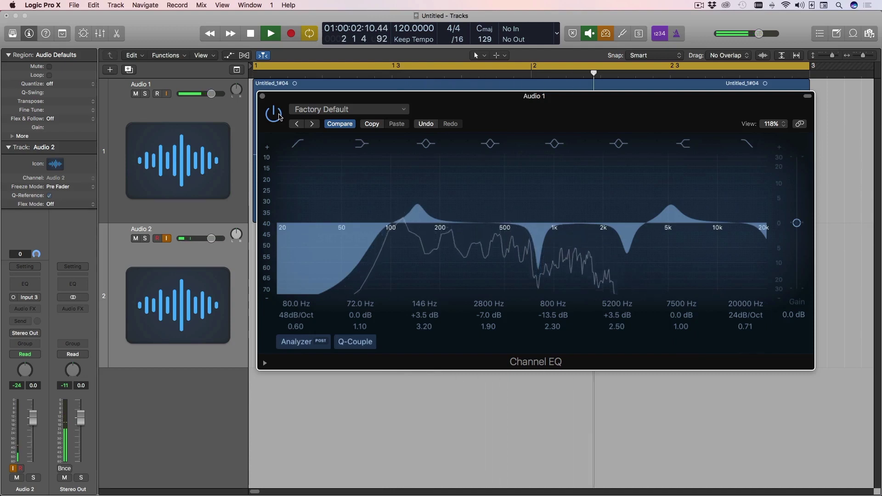
{"action": "key", "text": "space"}
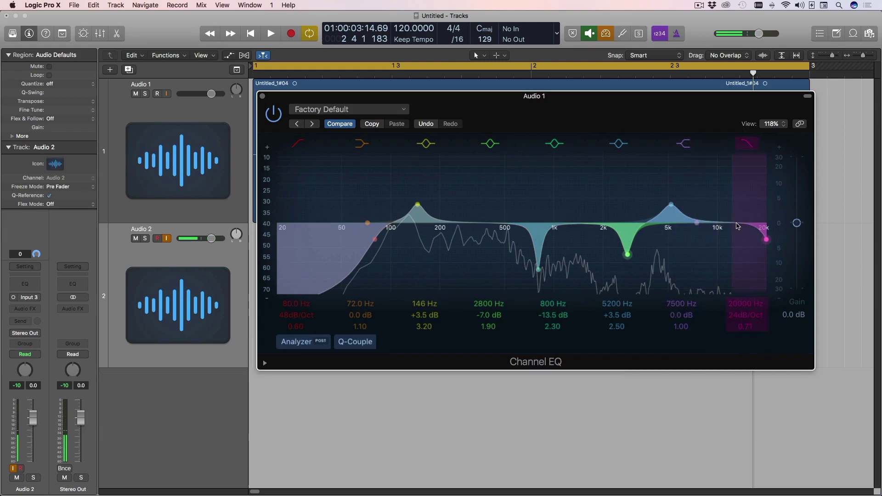
Lower the high-cut filter to 14800 Hz and try the high shelf at 9700 Hz with gains of +1.5, -2.5 and 0.0 dB
{"action": "left_click_drag", "start_coordinate": [710, 223], "coordinate": [730, 224]}
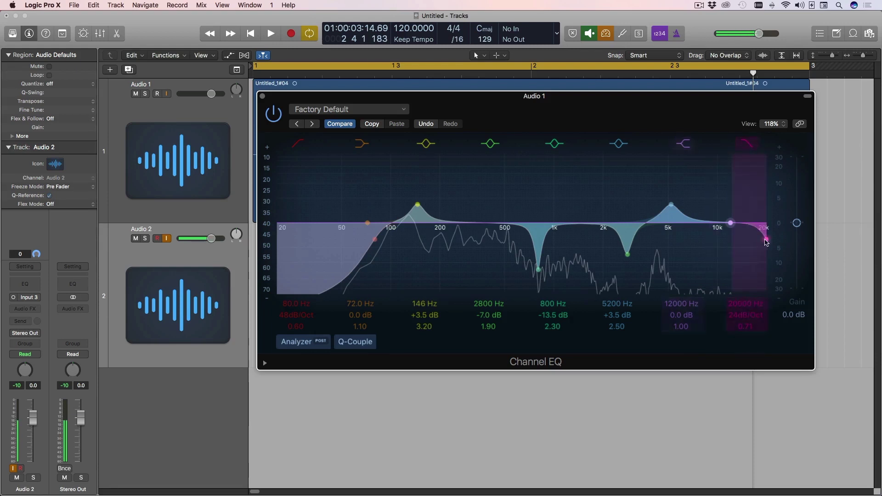
{"action": "mouse_move", "coordinate": [762, 233]}
{"action": "left_mouse_down"}
{"action": "mouse_move", "coordinate": [727, 210]}
{"action": "mouse_move", "coordinate": [765, 203]}
{"action": "mouse_move", "coordinate": [744, 235]}
{"action": "left_mouse_up"}
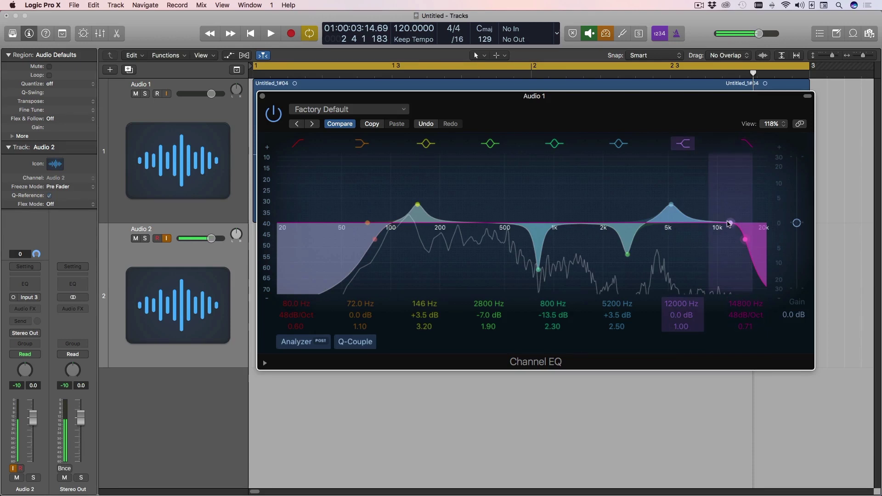
{"action": "left_click_drag", "start_coordinate": [731, 224], "coordinate": [715, 220]}
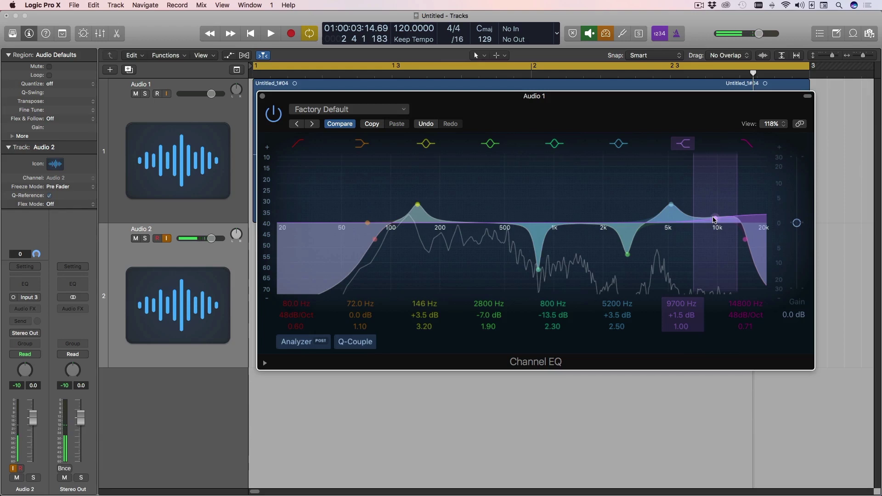
{"action": "left_click_drag", "start_coordinate": [714, 219], "coordinate": [714, 231]}
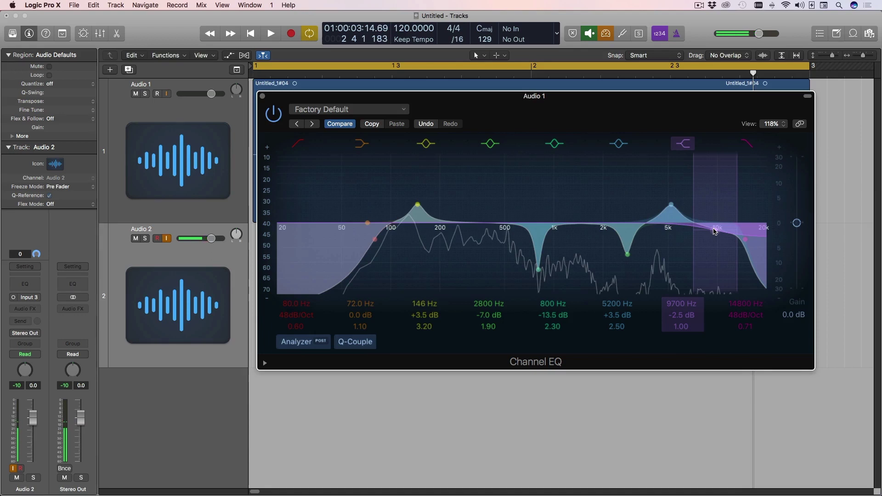
{"action": "left_click_drag", "start_coordinate": [715, 232], "coordinate": [715, 224]}
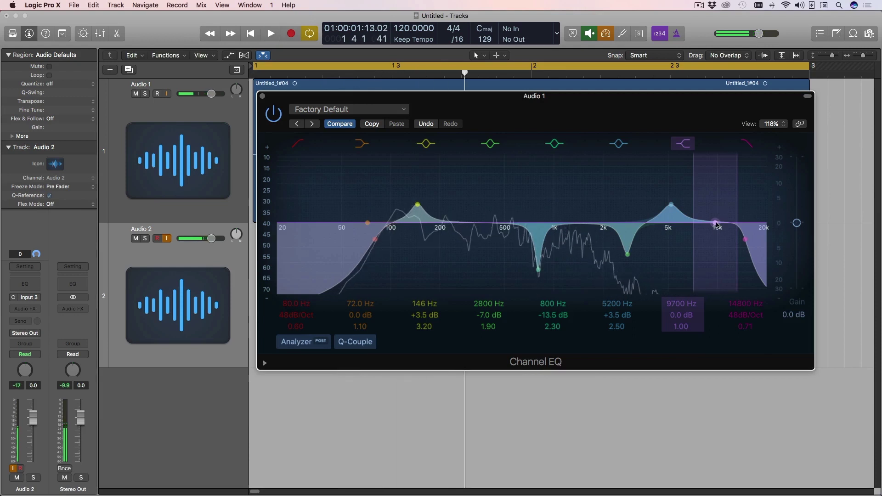
Set the high shelf to 10000 Hz, +3.0 dB and a Q of 0.53 while auditioning, and lower the high cut to 13000 Hz
{"action": "key", "text": "space"}
{"action": "mouse_move", "coordinate": [716, 225]}
{"action": "left_mouse_down"}
{"action": "mouse_move", "coordinate": [714, 187]}
{"action": "mouse_move", "coordinate": [713, 268]}
{"action": "mouse_move", "coordinate": [714, 219]}
{"action": "left_mouse_up"}
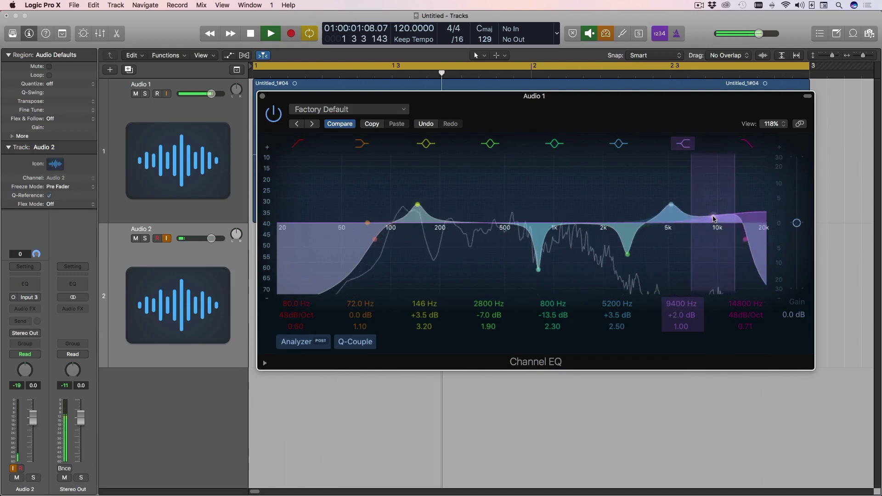
{"action": "key", "text": "space"}
{"action": "mouse_move", "coordinate": [735, 214]}
{"action": "left_mouse_down"}
{"action": "mouse_move", "coordinate": [753, 213]}
{"action": "mouse_move", "coordinate": [719, 216]}
{"action": "left_mouse_up"}
{"action": "key", "text": "space"}
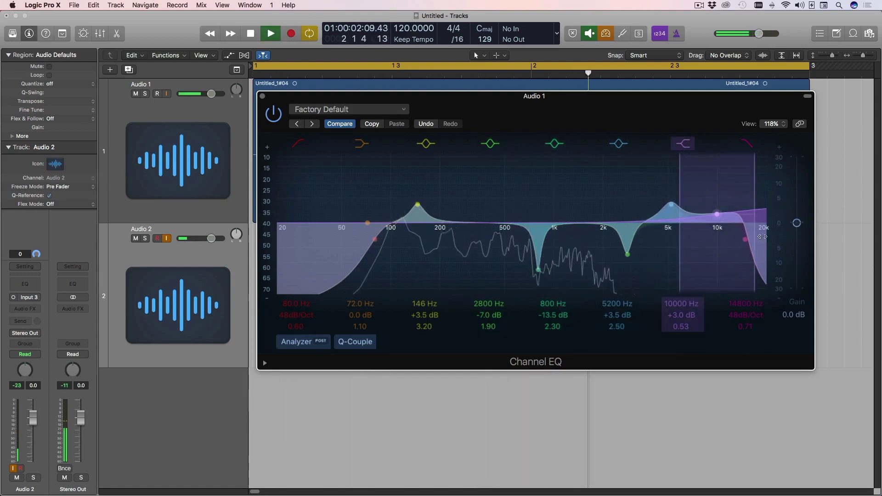
{"action": "left_click_drag", "start_coordinate": [763, 239], "coordinate": [753, 239]}
{"action": "key", "text": "space"}
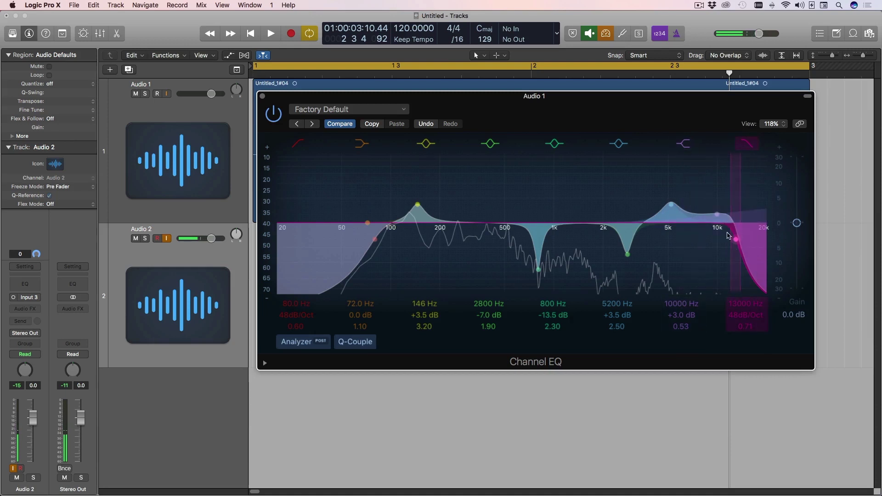
Raise the 10000 Hz high shelf to +3.5 dB and compare the loop with Channel EQ bypassed and active, leaving it enabled
{"action": "left_click_drag", "start_coordinate": [718, 218], "coordinate": [718, 215]}
{"action": "key", "text": "space"}
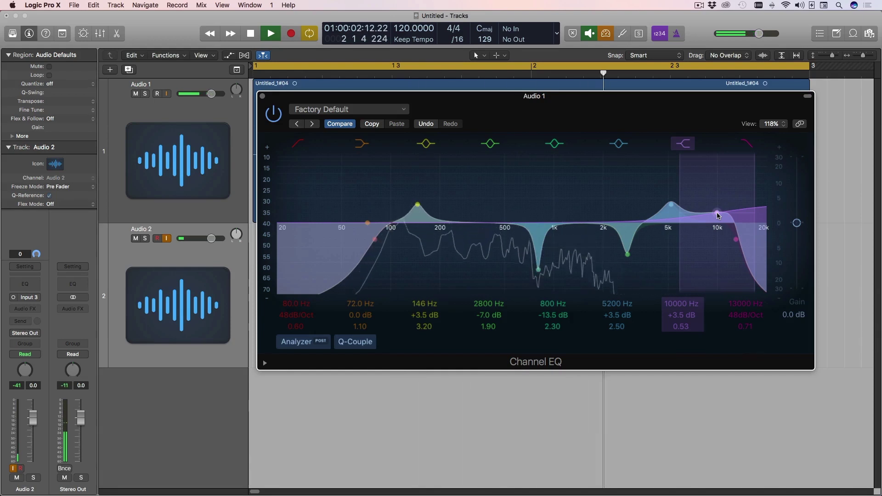
{"action": "left_click", "coordinate": [274, 114]}
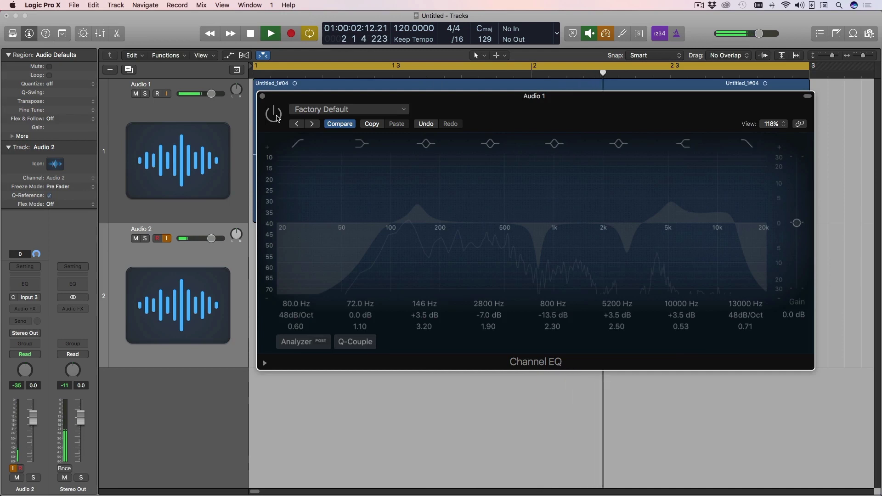
{"action": "key", "text": "space"}
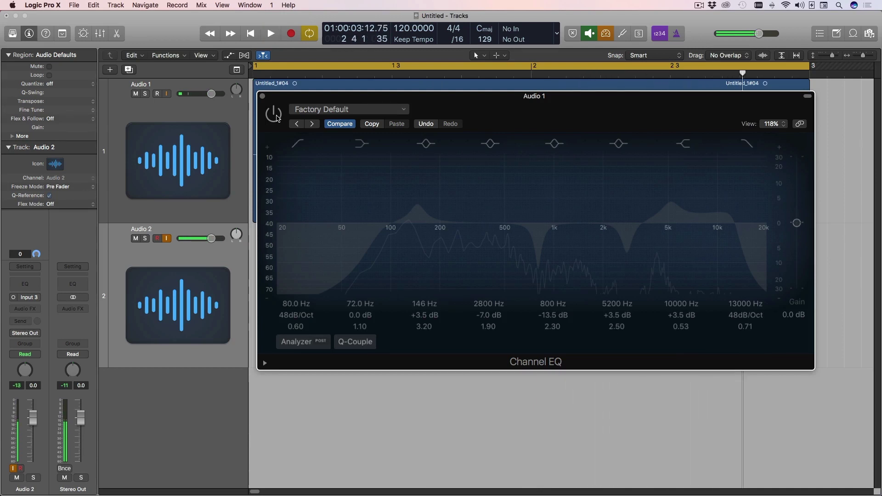
{"action": "left_click", "coordinate": [275, 115]}
{"action": "key", "text": "space"}
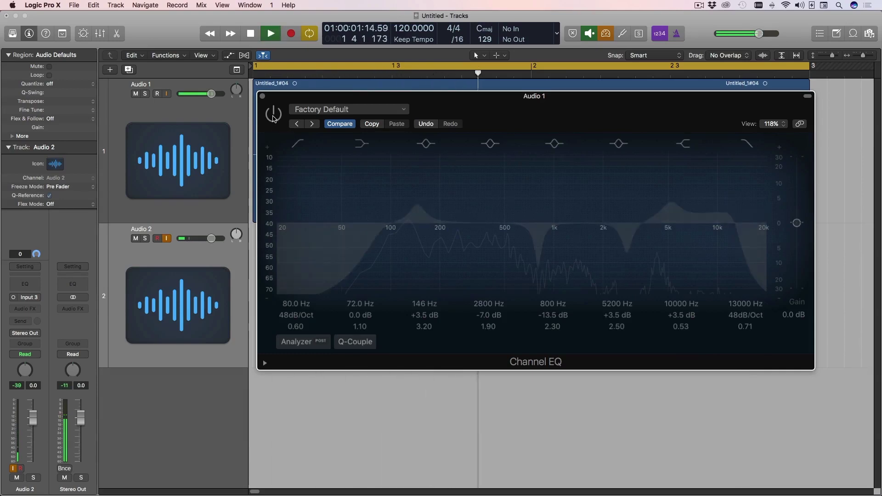
{"action": "left_click", "coordinate": [273, 115]}
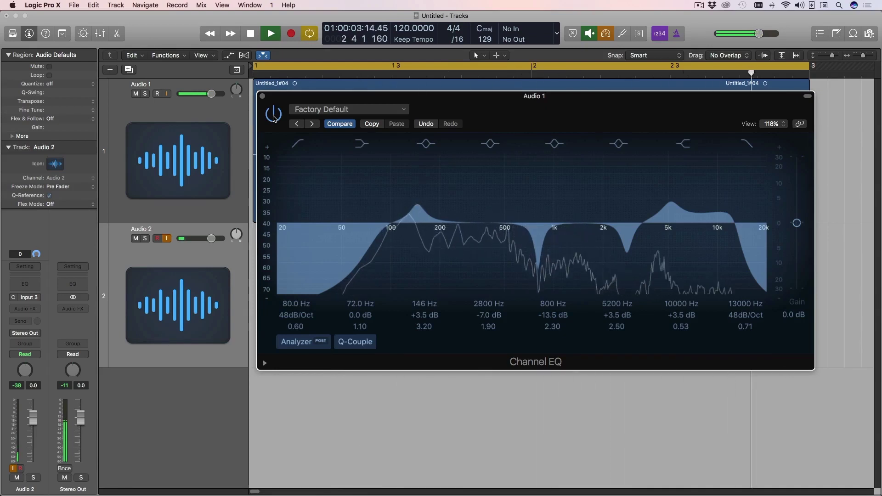
{"action": "key", "text": "space"}
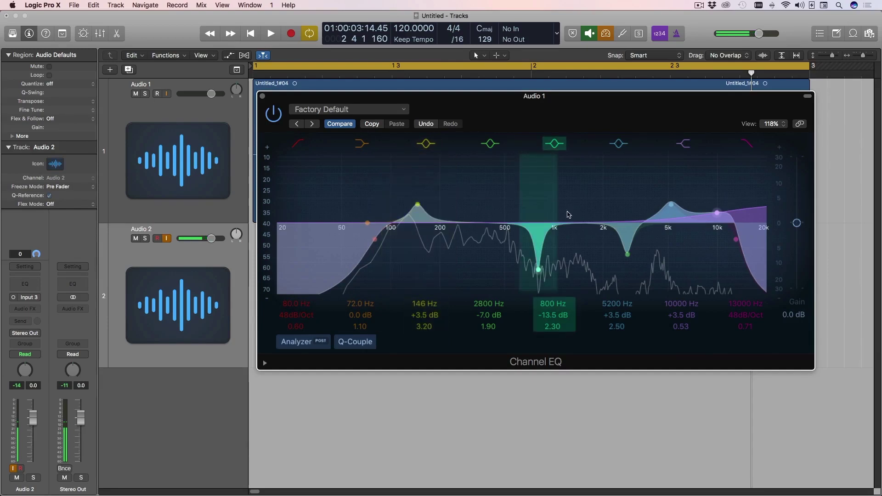
Close the Channel EQ window and mute the Audio 1 track
{"action": "left_click", "coordinate": [232, 260]}
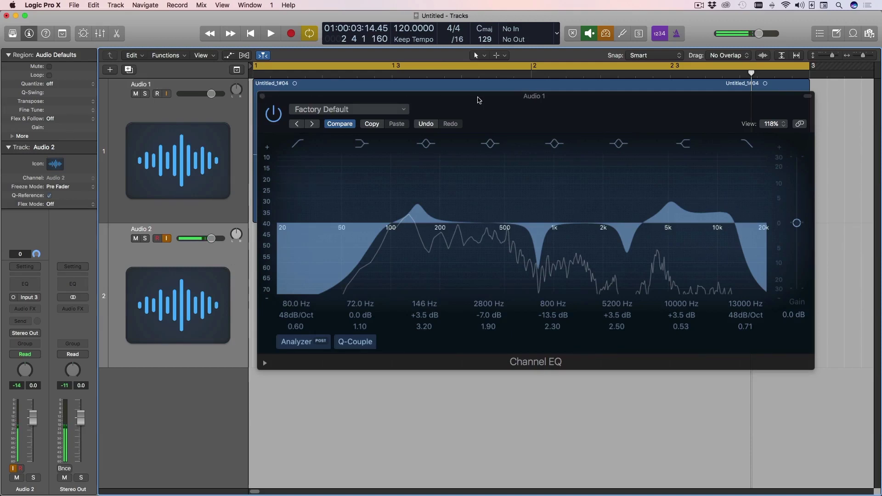
{"action": "left_click", "coordinate": [263, 97]}
{"action": "left_click", "coordinate": [151, 95]}
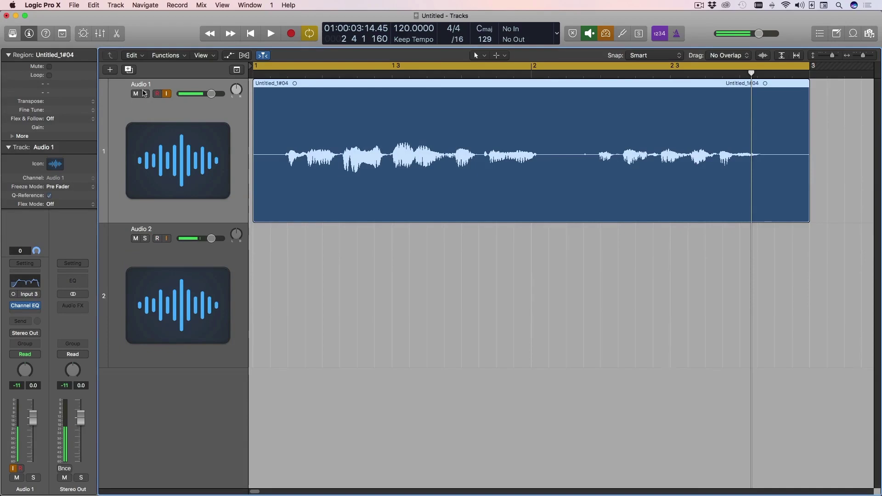
{"action": "left_click", "coordinate": [135, 94]}
Duplicate the Audio 1 track with its channel settings and unmute the copy
{"action": "left_click", "coordinate": [201, 251]}
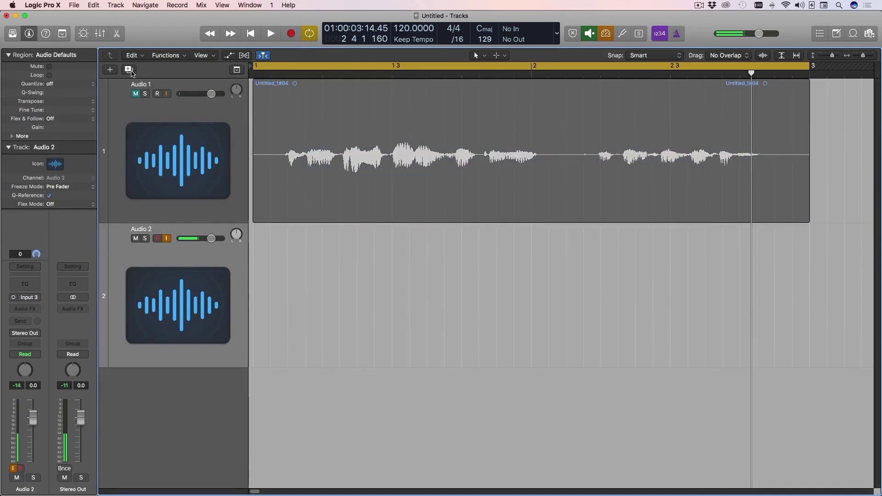
{"action": "left_click", "coordinate": [136, 113]}
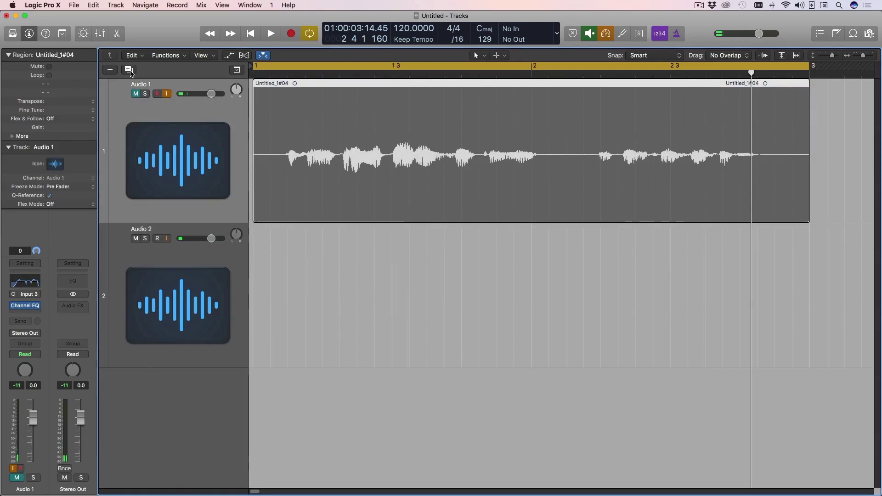
{"action": "key", "text": "super+d"}
{"action": "left_click", "coordinate": [136, 237]}
{"action": "left_click", "coordinate": [190, 400]}
{"action": "scroll", "coordinate": [197, 386], "scroll_direction": "down", "scroll_amount": 3}
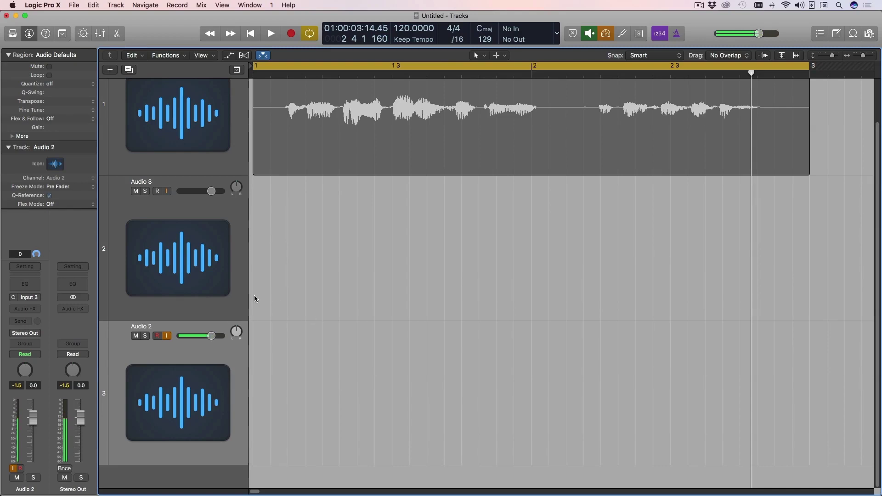
Bypass the Channel EQ on the Audio 3 track and close its window
{"action": "left_click", "coordinate": [242, 274]}
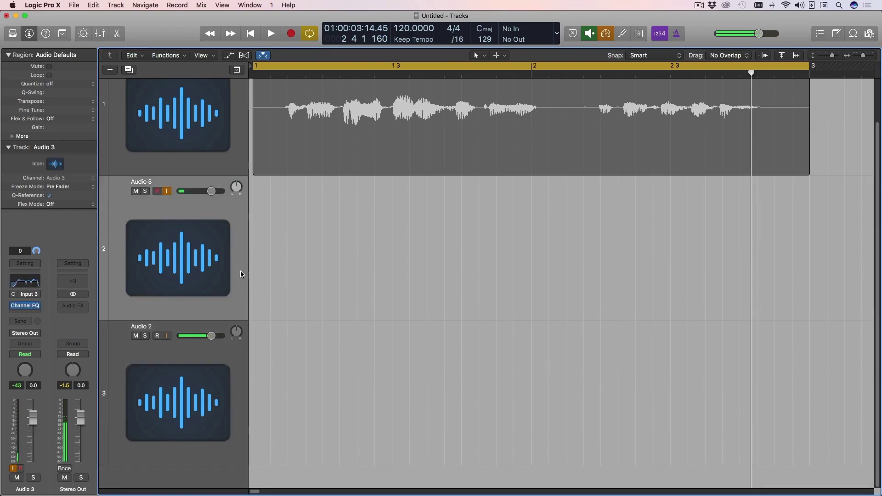
{"action": "left_click", "coordinate": [33, 286]}
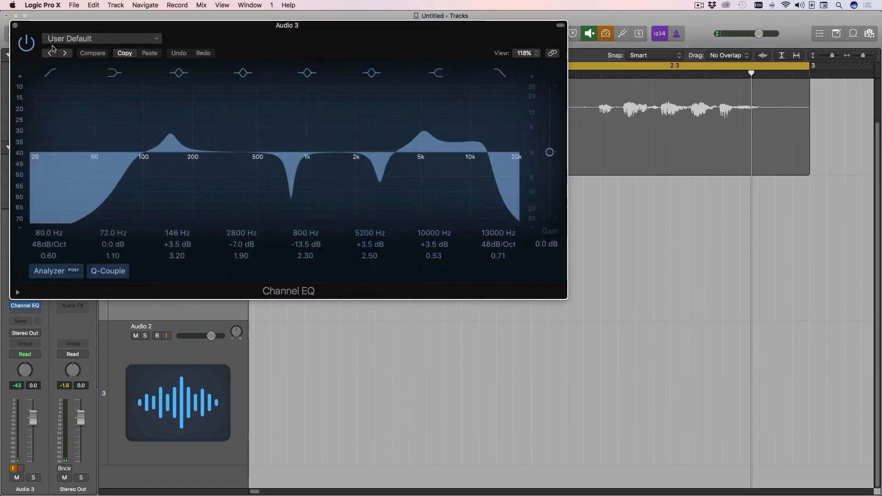
{"action": "left_click", "coordinate": [15, 26]}
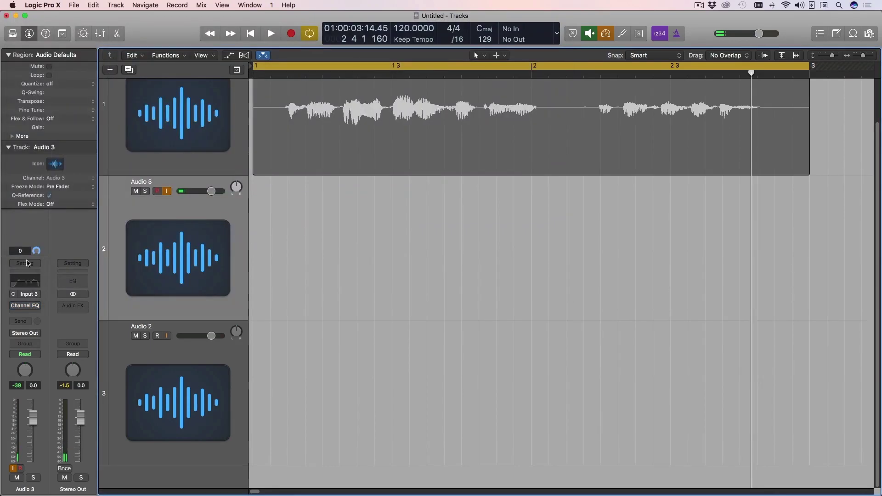
Record a new voice take on the Audio 3 track with the EQ bypassed and play it back
{"action": "key", "text": "r"}
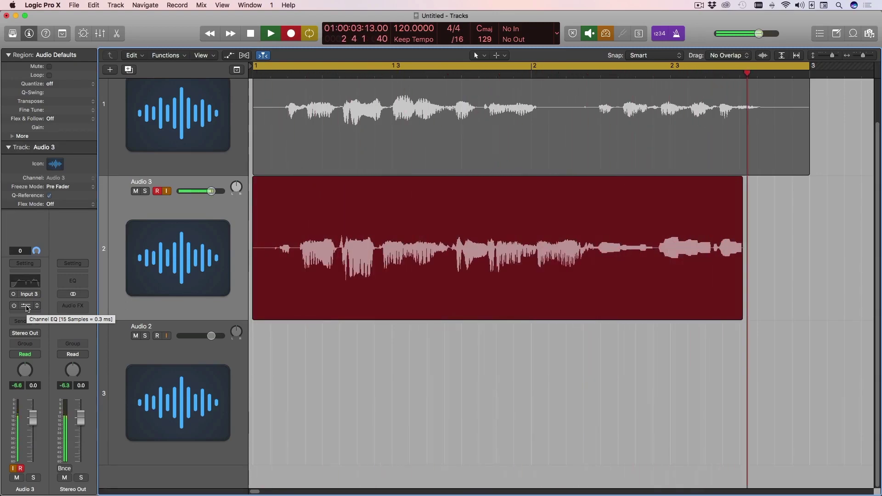
{"action": "key", "text": "space"}
{"action": "key", "text": "space"}
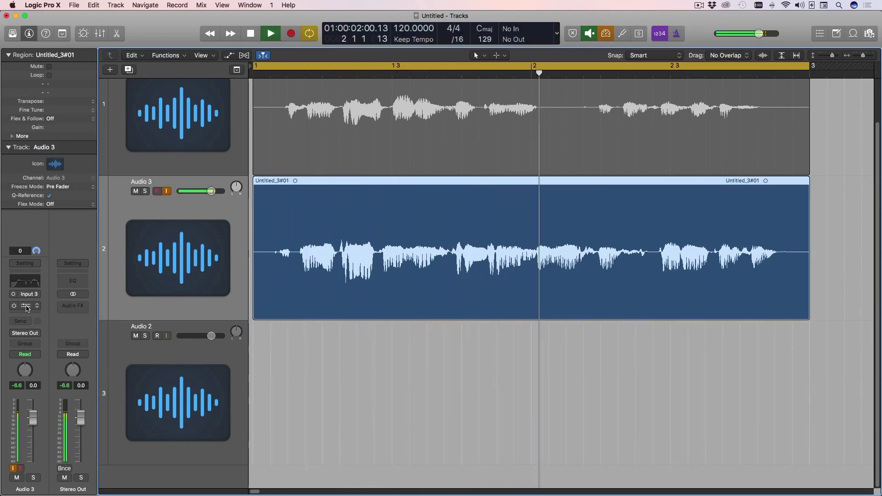
{"action": "key", "text": "space"}
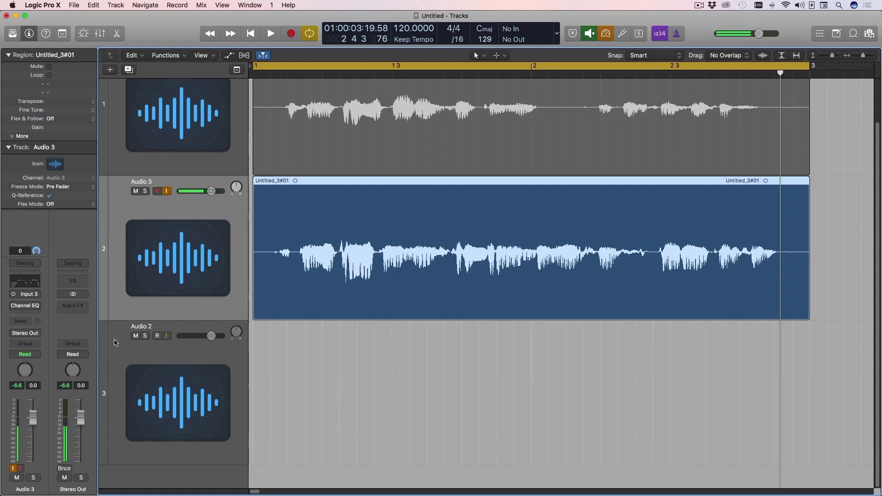
Reopen Audio 3's Channel EQ, place its window over the tracks area, and play the new take with the EQ bypassed
{"action": "left_click", "coordinate": [25, 281]}
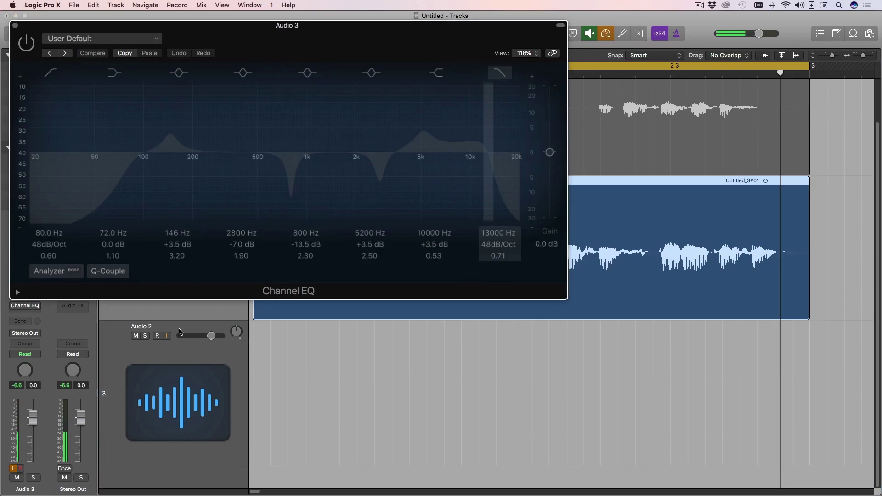
{"action": "left_click", "coordinate": [181, 352]}
{"action": "left_click_drag", "start_coordinate": [244, 32], "coordinate": [490, 112]}
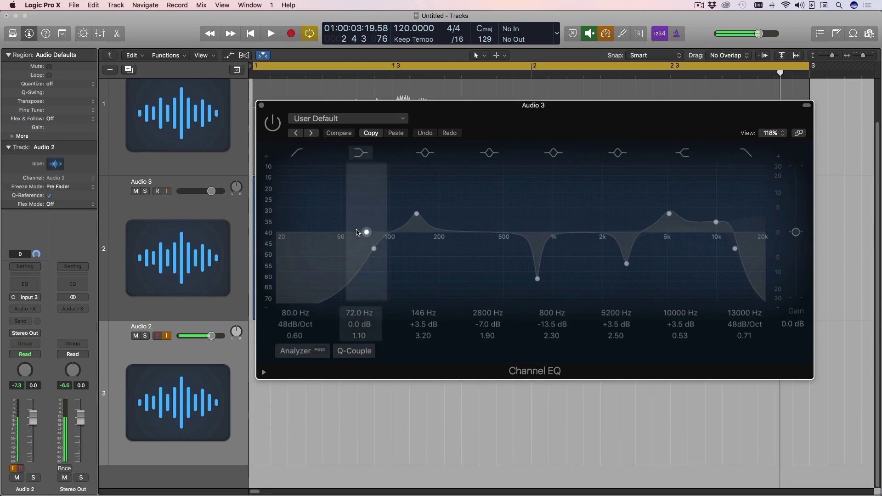
{"action": "key", "text": "space"}
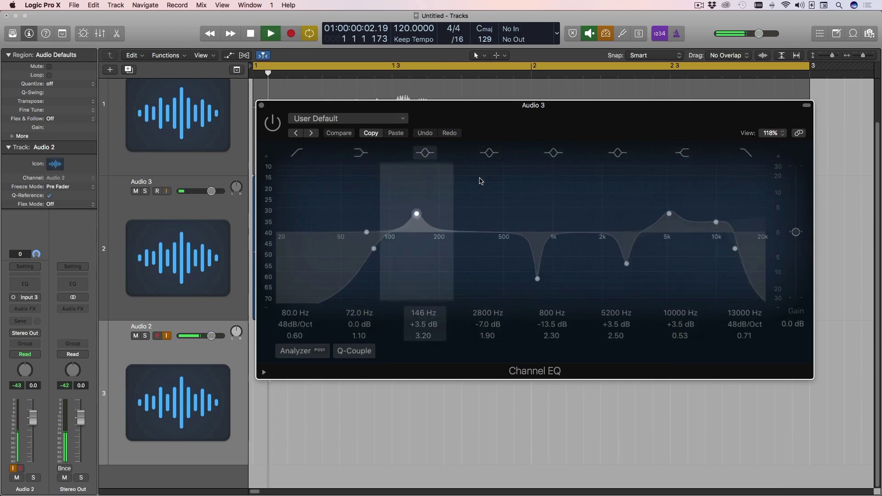
{"action": "left_click", "coordinate": [238, 214]}
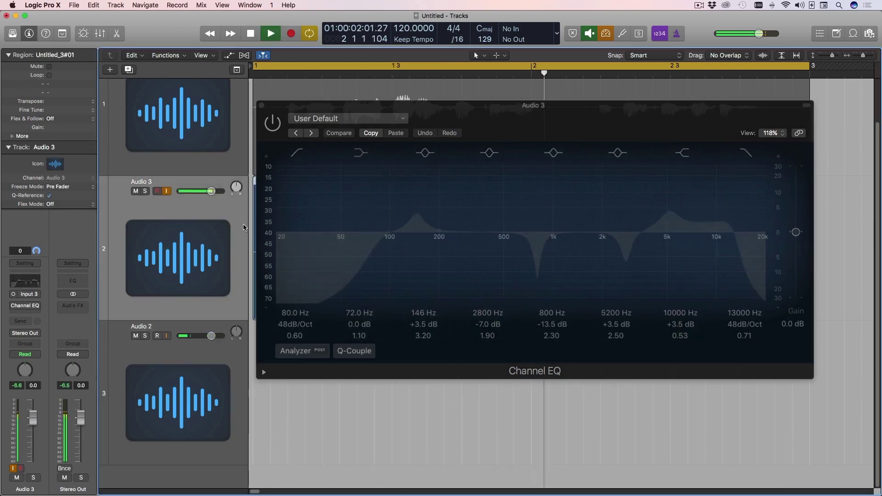
{"action": "key", "text": "space"}
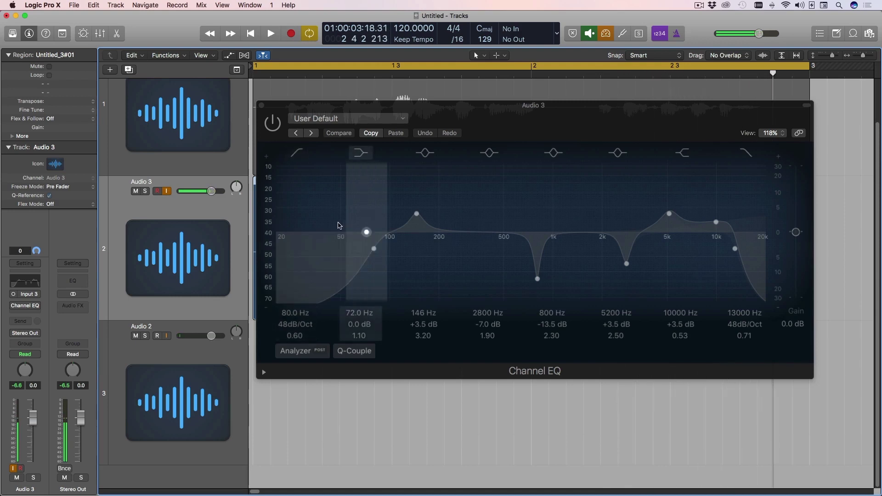
Enable Channel EQ on Audio 3 and compare the playing take with the bypassed signal, finishing with the EQ enabled
{"action": "left_click", "coordinate": [273, 123]}
{"action": "left_click", "coordinate": [231, 350]}
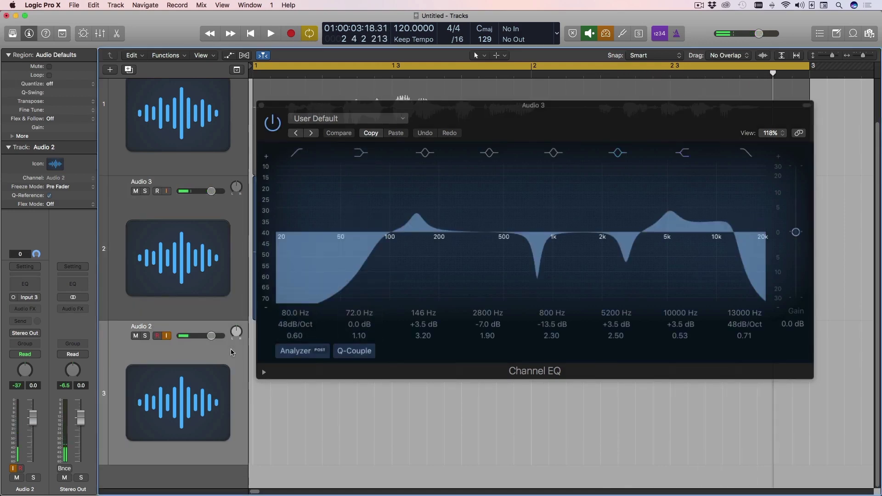
{"action": "key", "text": "space"}
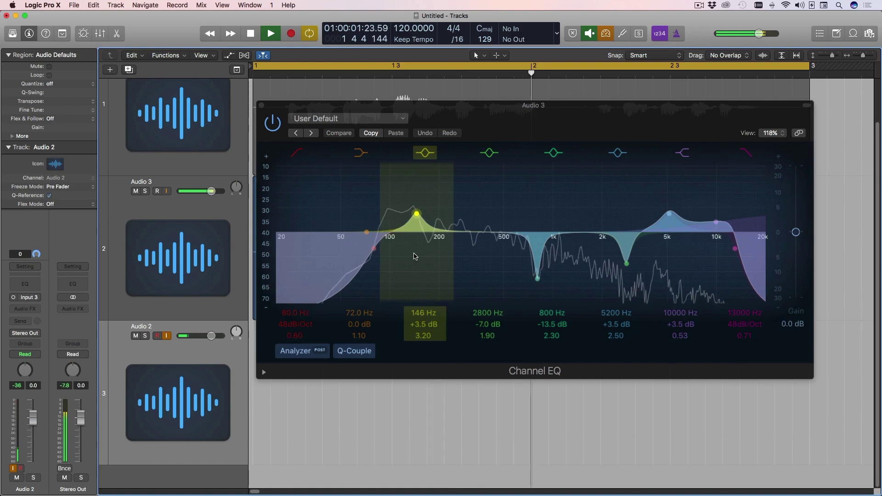
{"action": "left_click", "coordinate": [281, 125]}
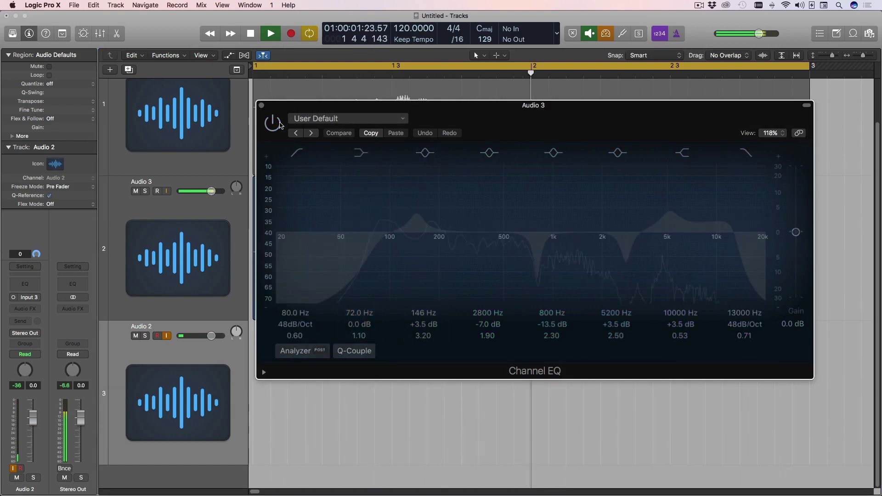
{"action": "left_click", "coordinate": [281, 125]}
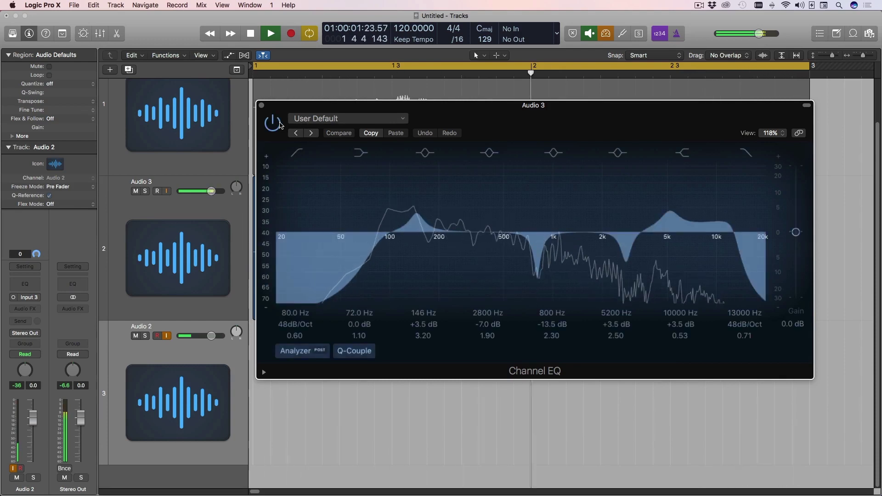
{"action": "key", "text": "space"}
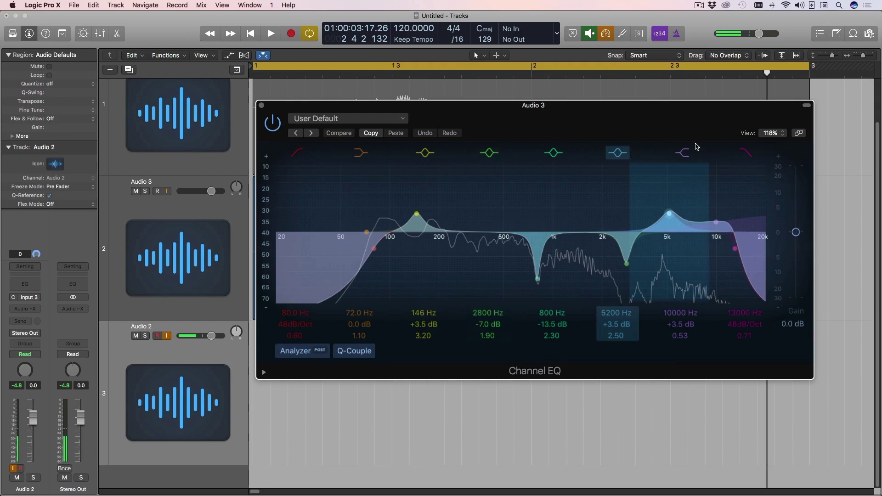
{"action": "left_click_drag", "start_coordinate": [573, 118], "coordinate": [571, 100]}
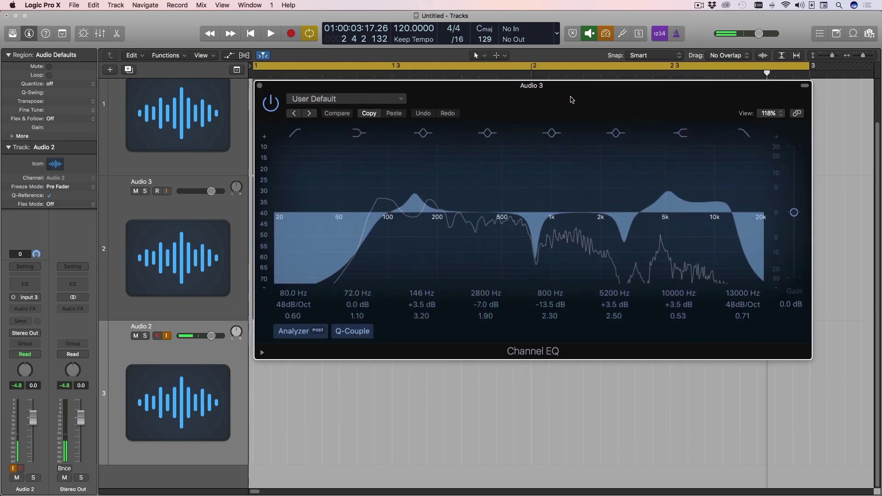